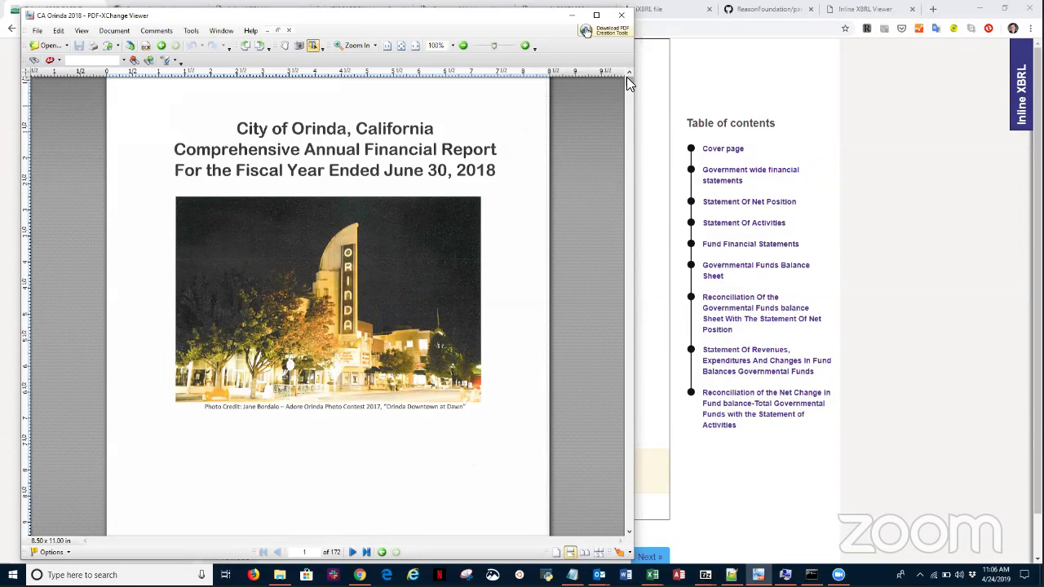
Step: Go to page 42 of the Orinda PDF report, the Governmental Funds Balance Sheet
left_click_drag(627, 77, 629, 115)
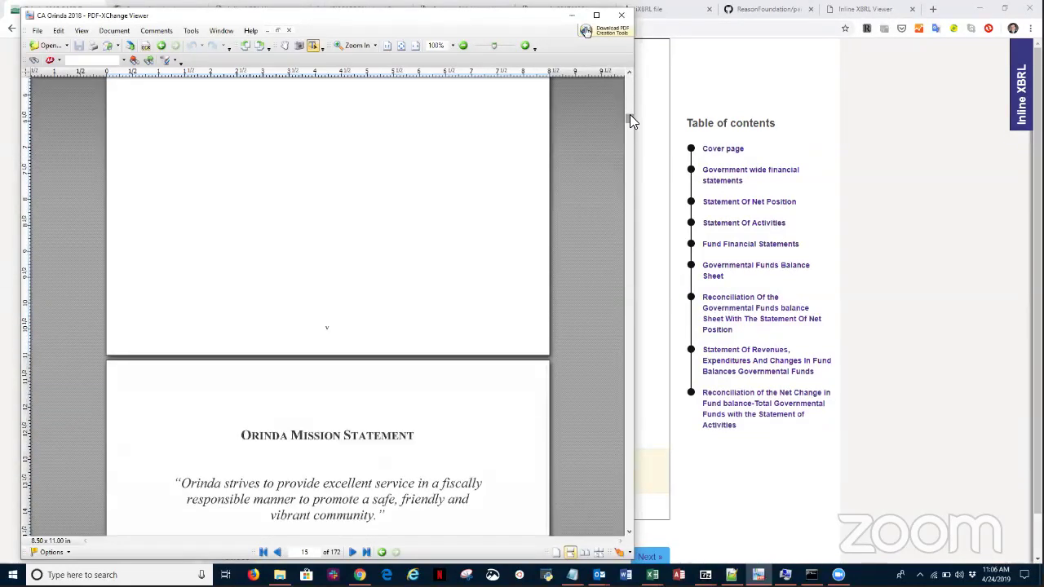
left_click(321, 548)
type("20")
key("Return")
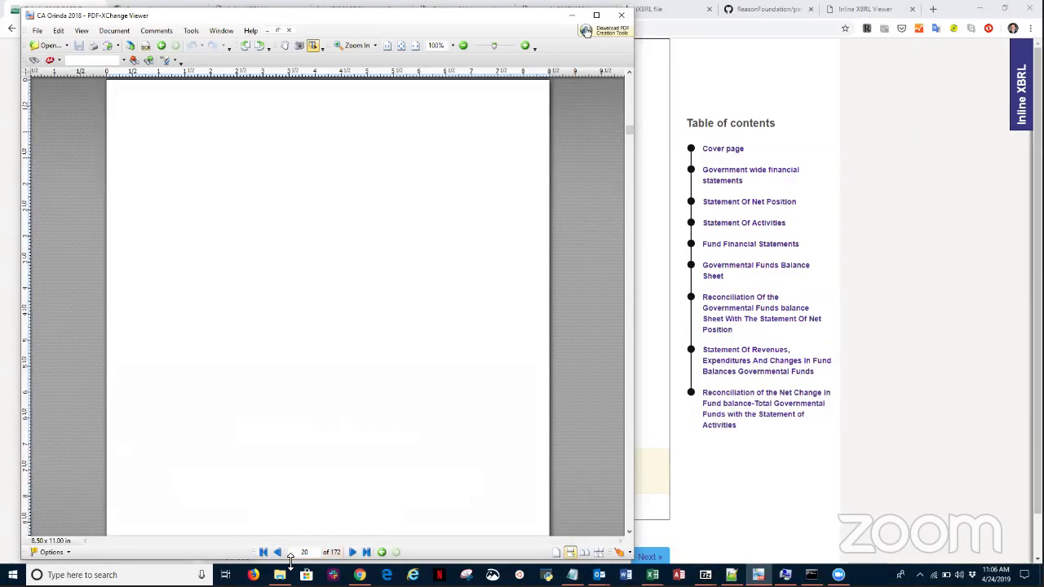
scroll(326, 302, "down", 3)
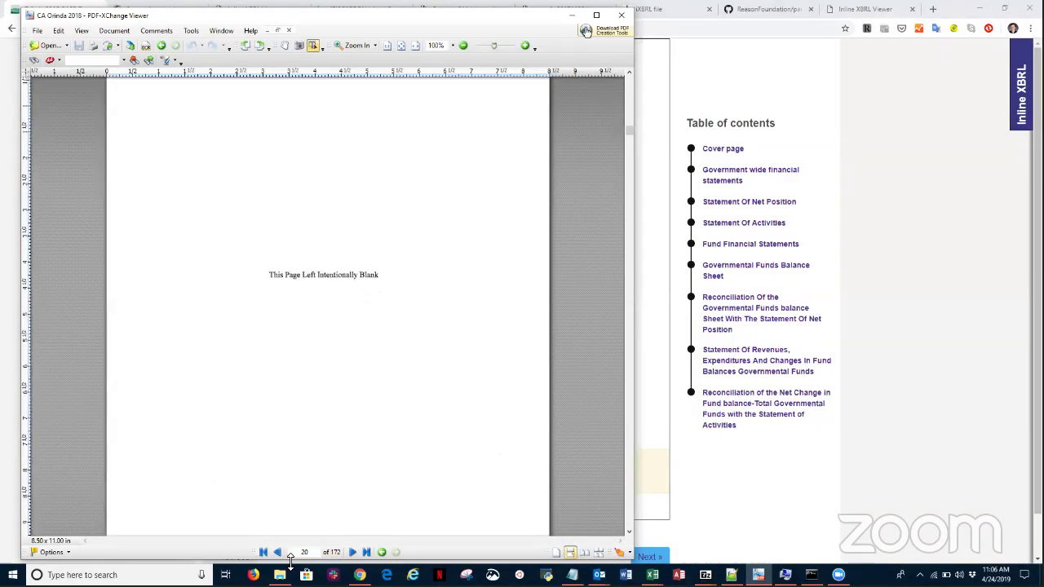
left_click_drag(309, 553, 294, 556)
type("42")
key("Return")
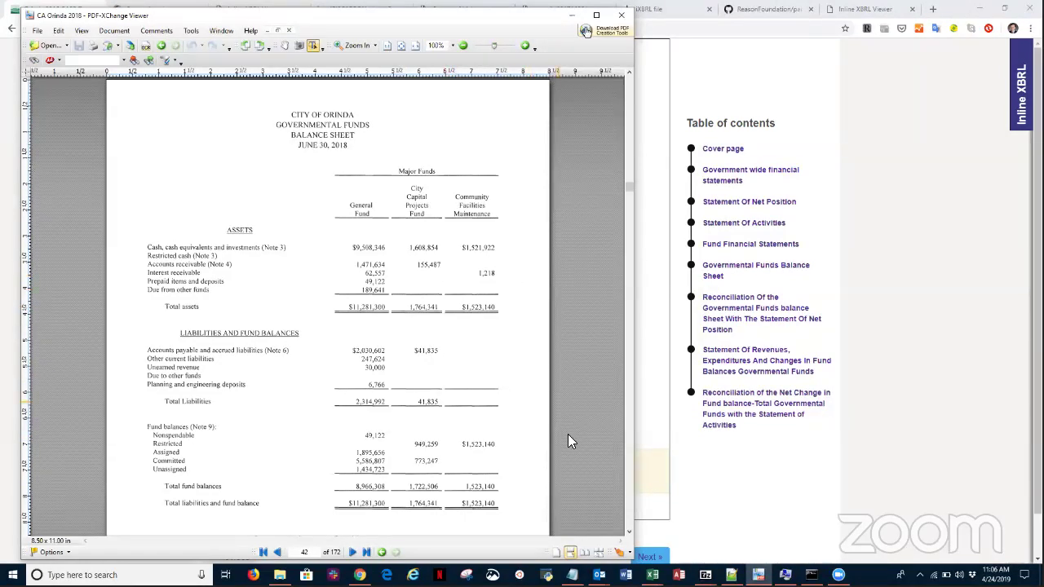
Step: Look over the balance sheet's continuation on page 43 and return to page 42
left_click(628, 531)
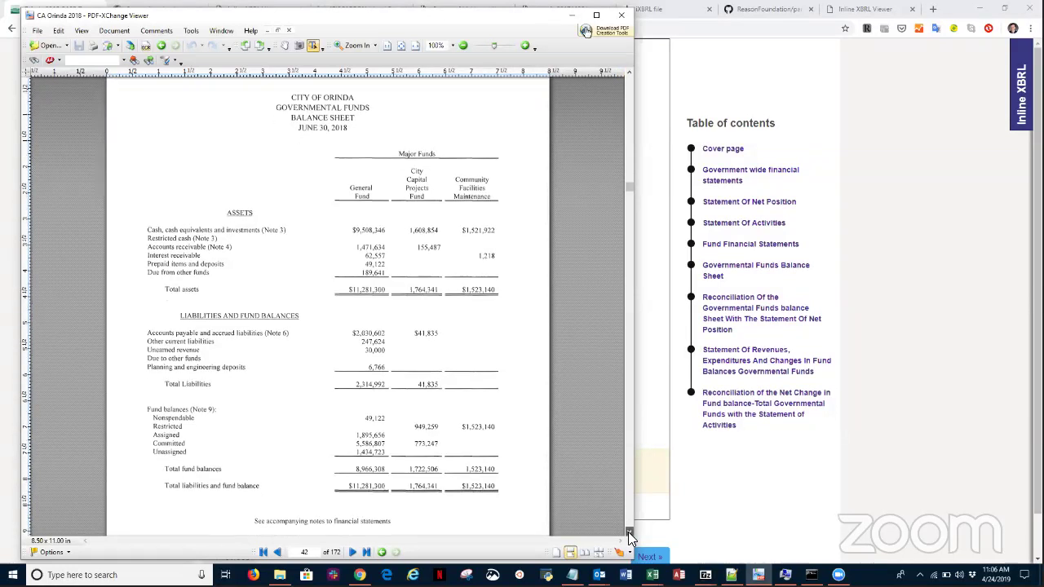
left_click(353, 552)
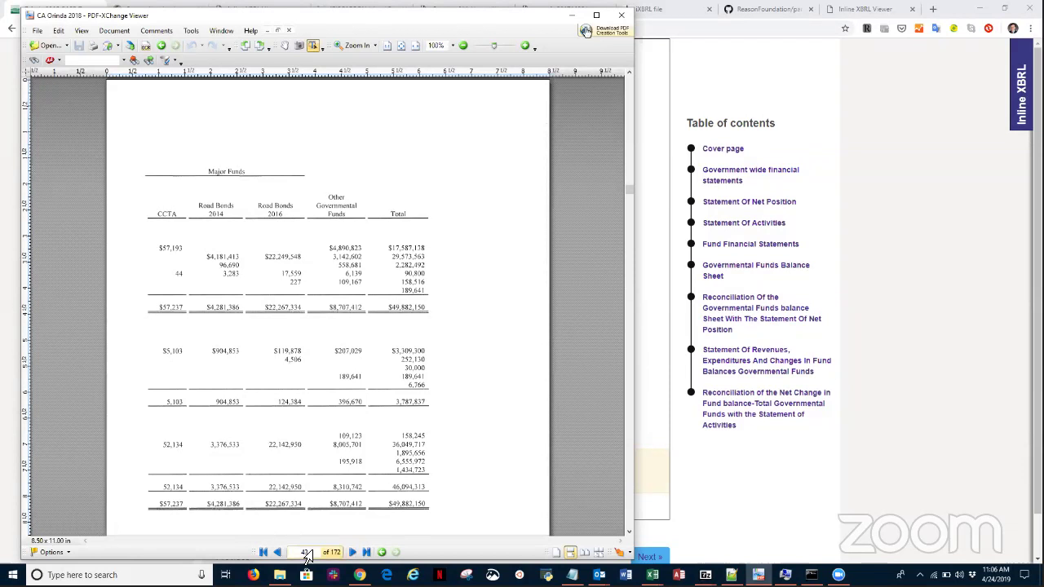
left_click(278, 553)
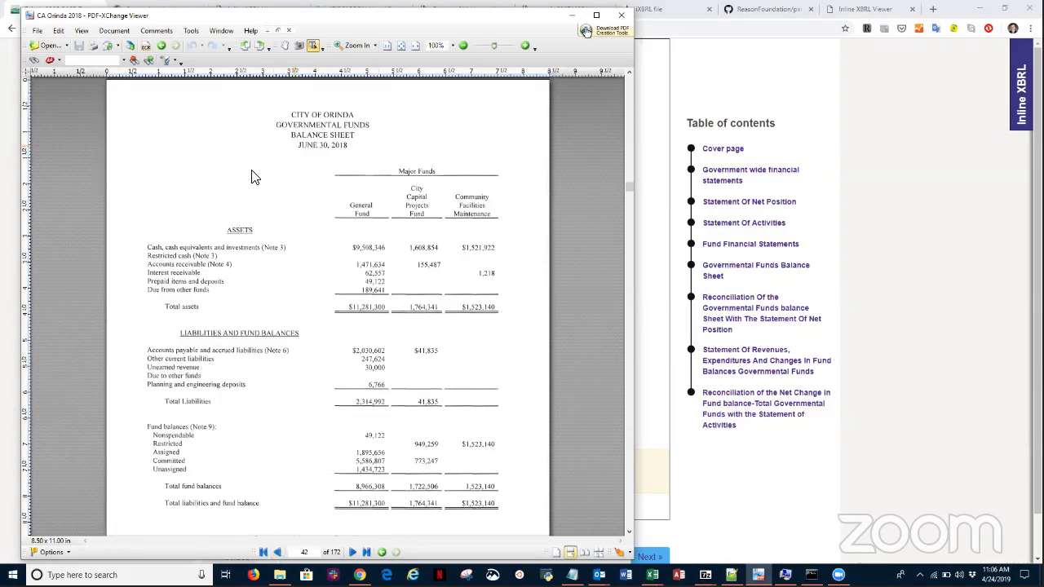
Step: Copy the balance sheet text from PDF pages 42 and 43 into a new sheet of CopyPaste_Examples.xlsx in Excel
left_click_drag(287, 114, 493, 529)
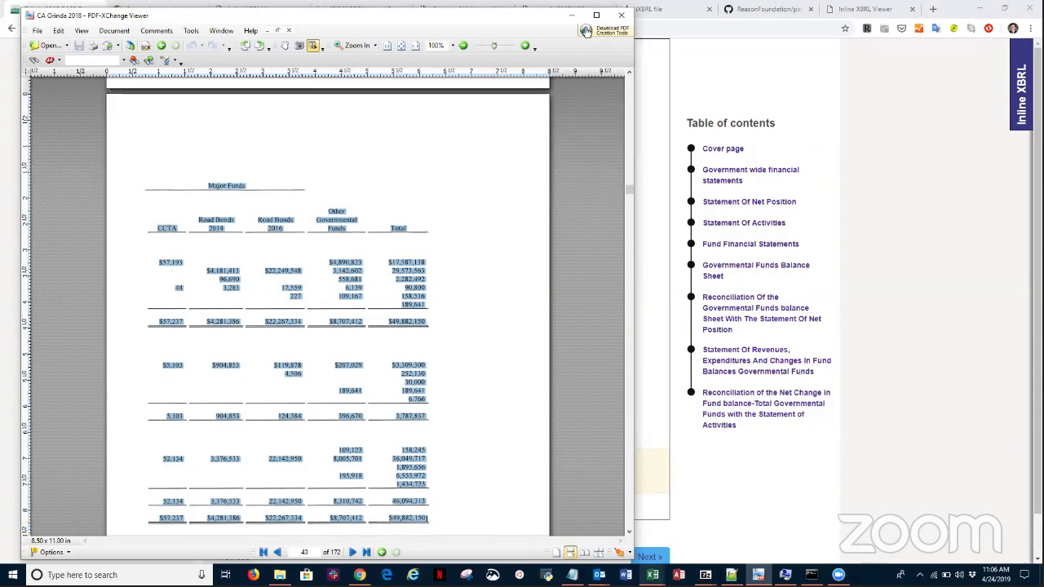
left_click(652, 575)
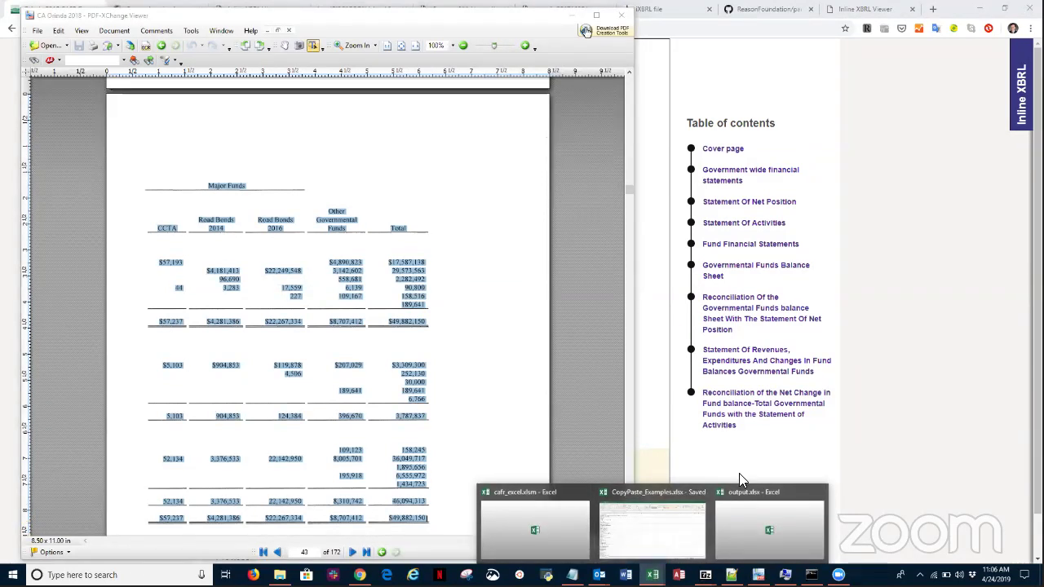
left_click(662, 489)
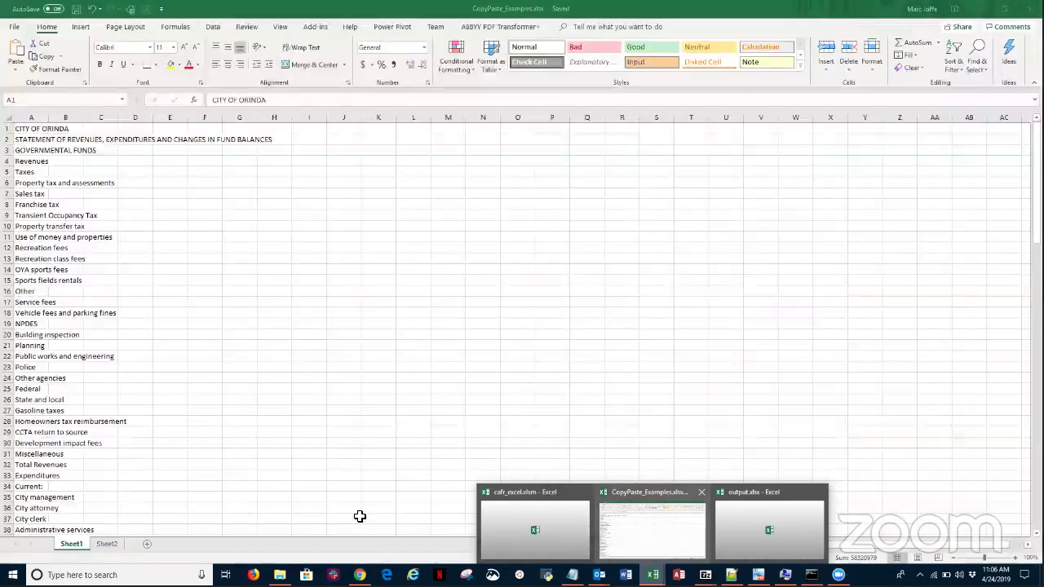
left_click(144, 544)
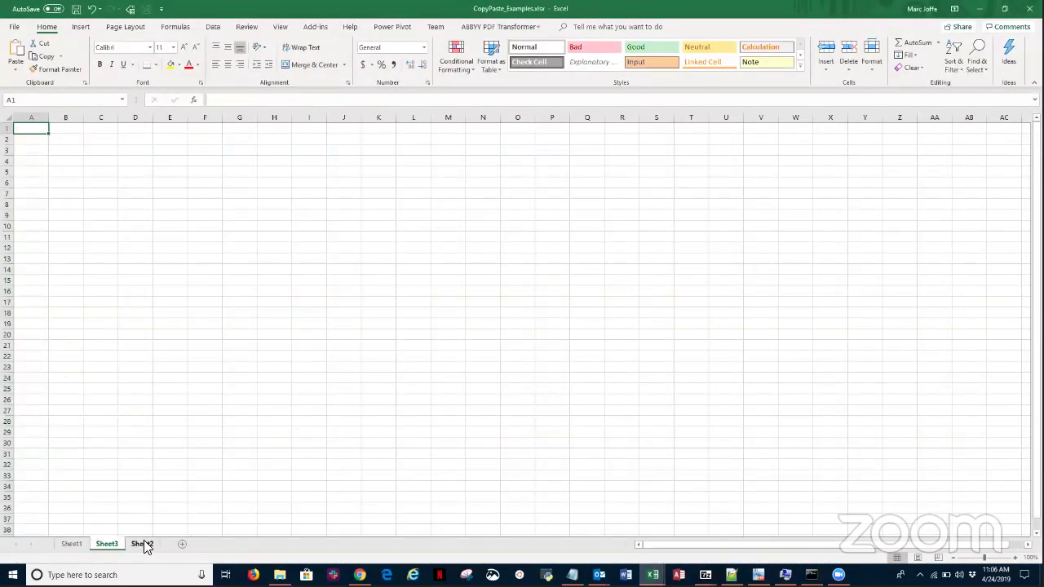
key("ctrl+v")
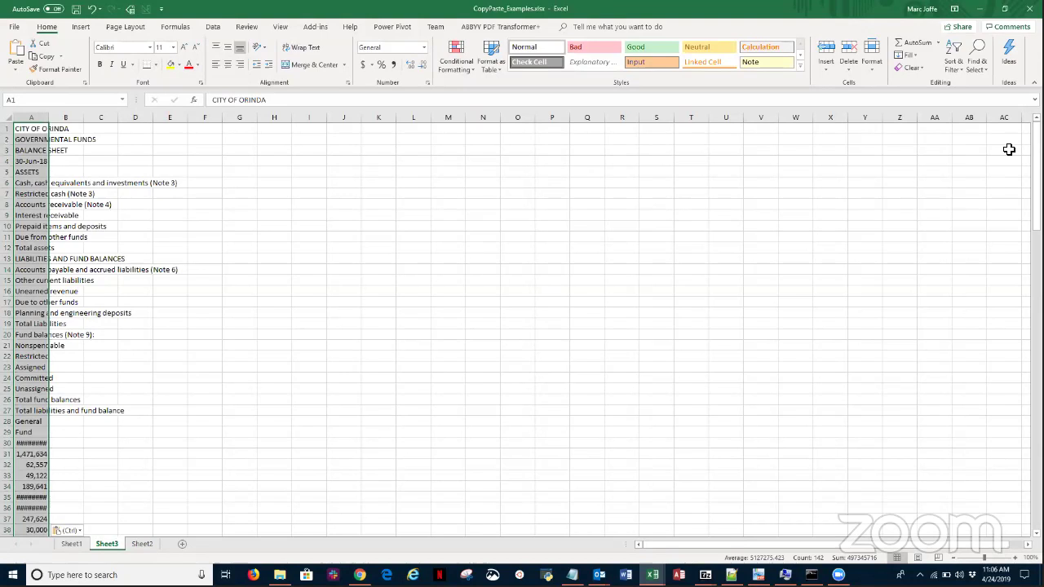
Step: Minimize Excel and the PDF viewer, and browse the Orinda web report in Chrome to its Governmental Funds Balance Sheet
left_click_drag(1036, 172, 1014, 128)
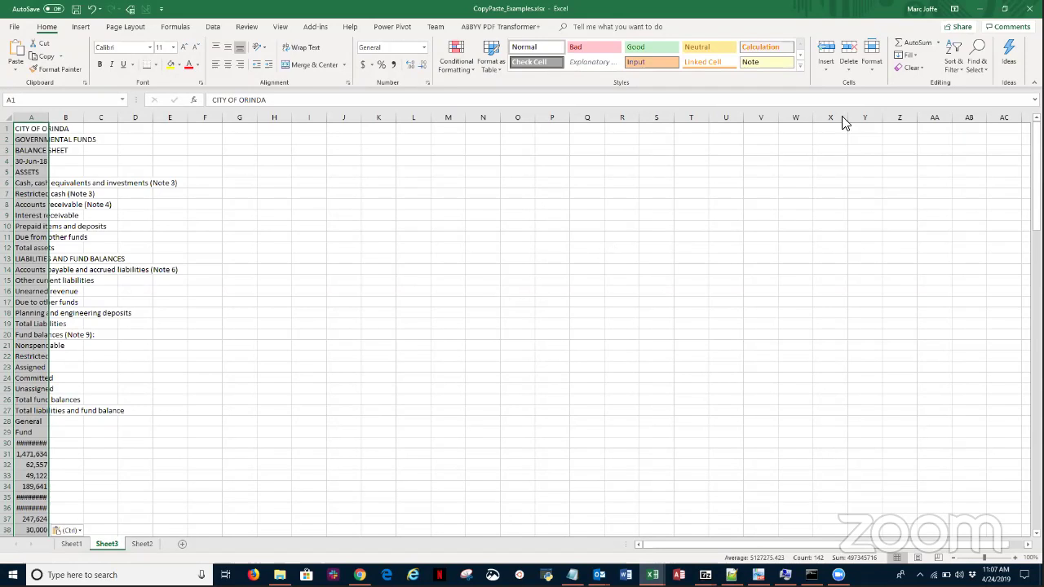
left_click(979, 9)
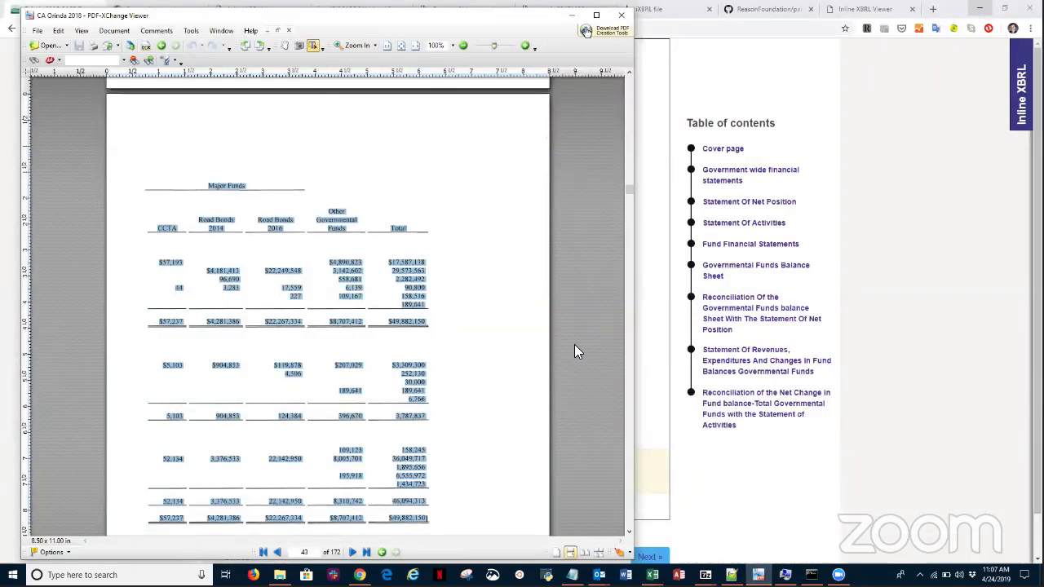
left_click(572, 15)
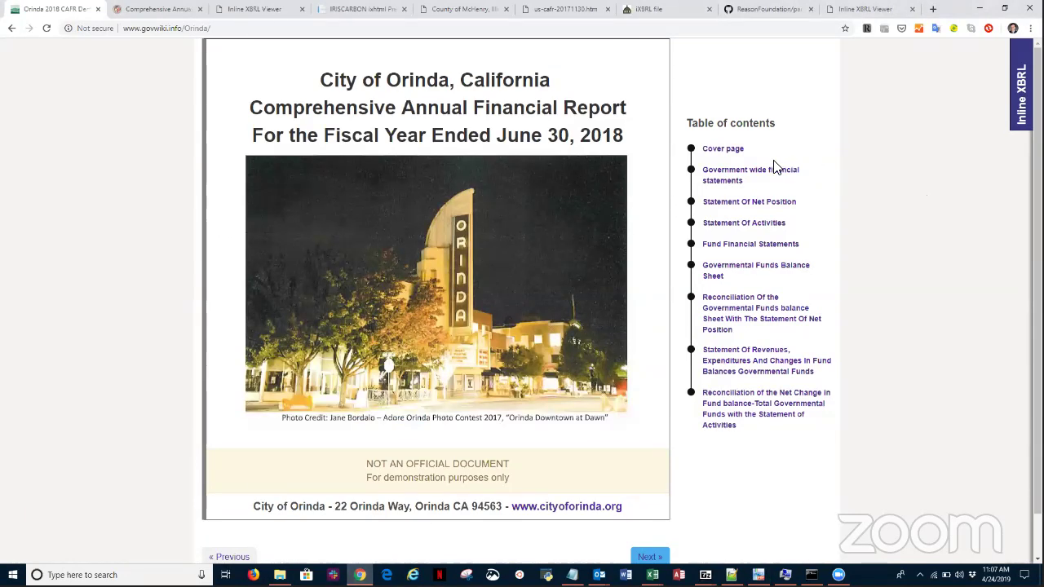
left_click(739, 176)
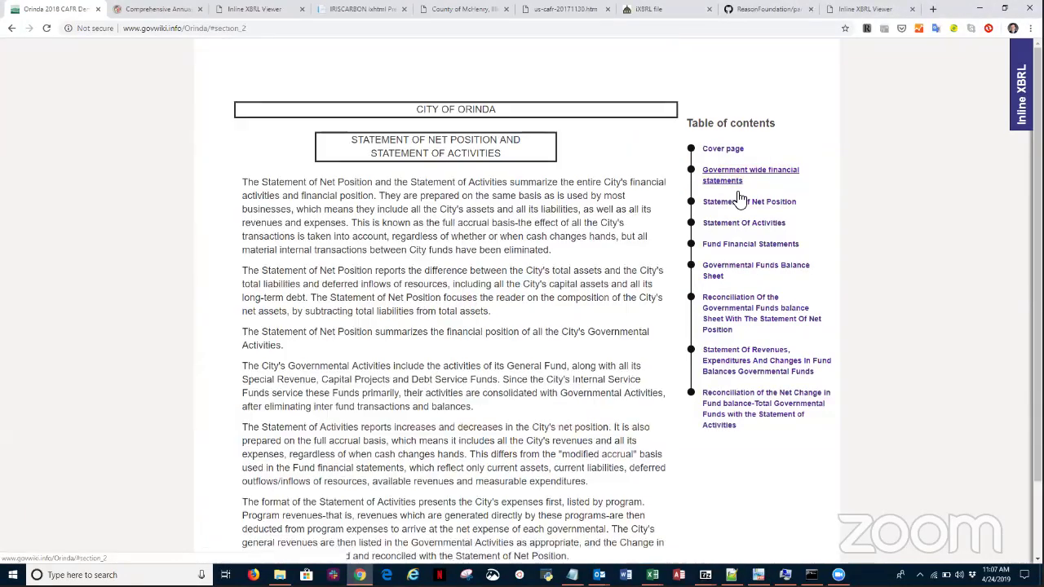
left_click(738, 201)
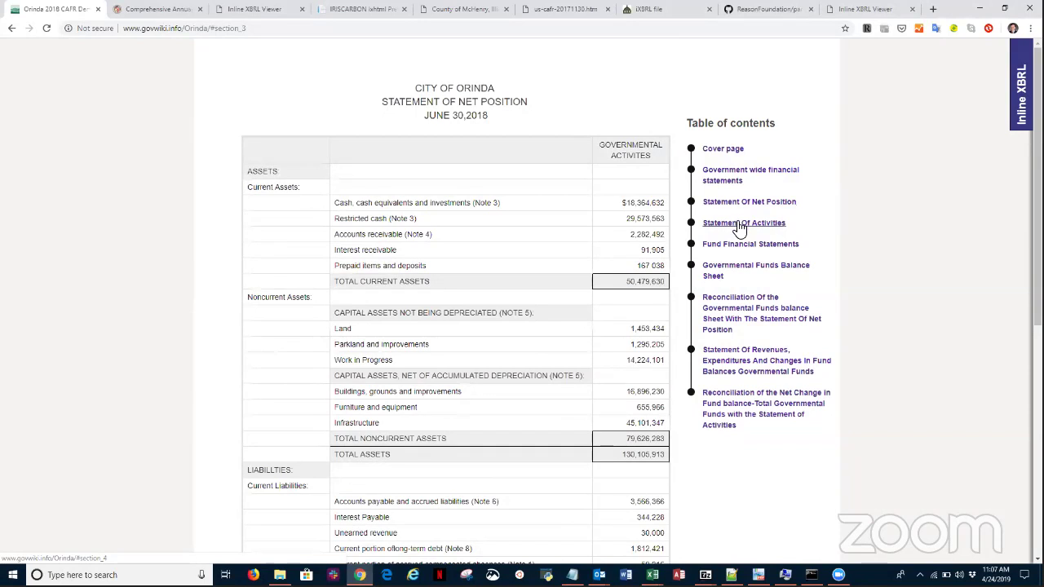
left_click(739, 225)
left_click(738, 245)
left_click(738, 270)
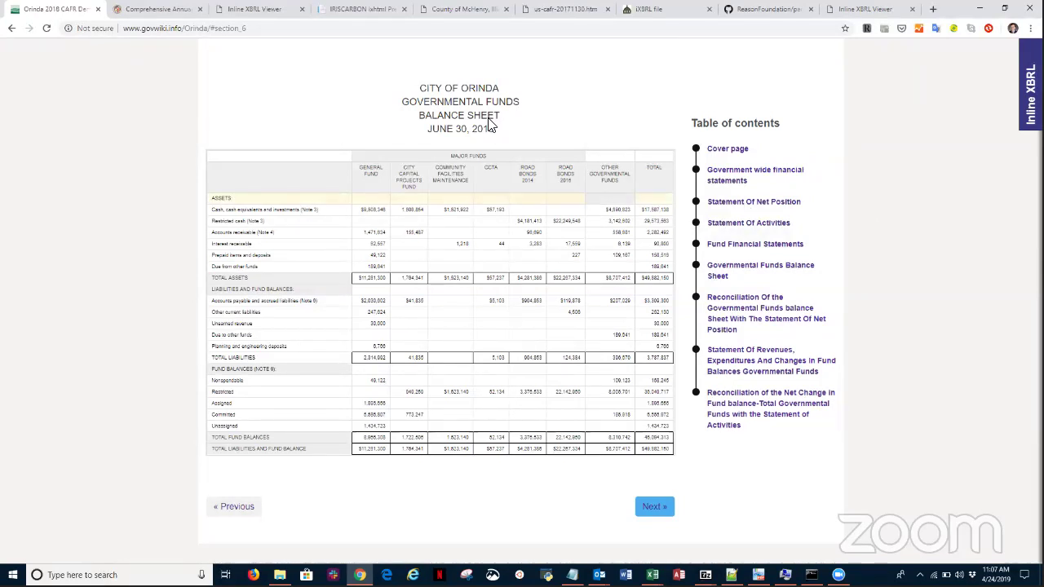
Step: Copy the web balance sheet table into another new sheet of CopyPaste_Examples.xlsx in Excel and autofit column A
left_click_drag(210, 152, 669, 465)
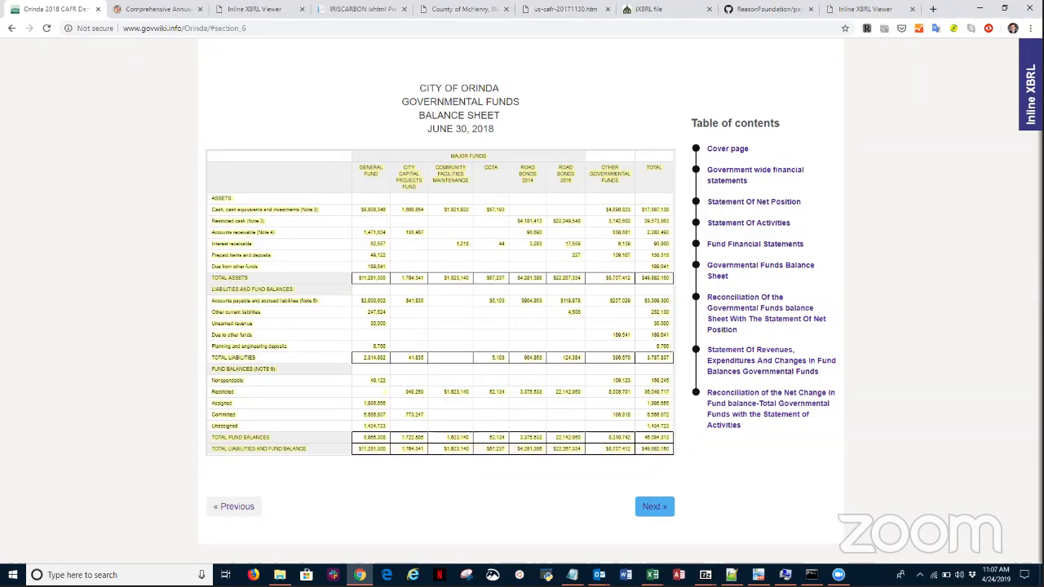
left_click(652, 575)
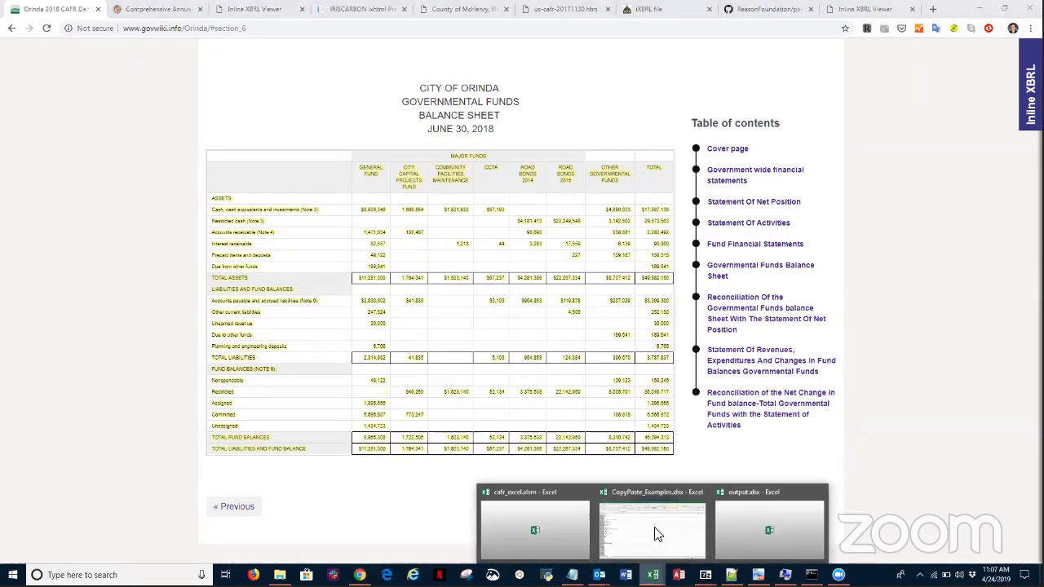
left_click(651, 488)
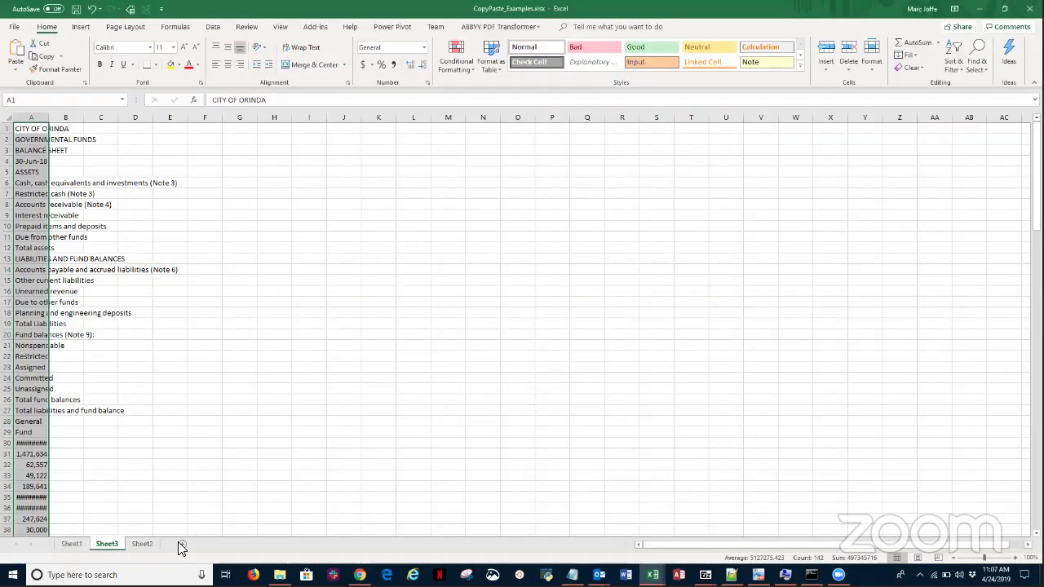
left_click(181, 545)
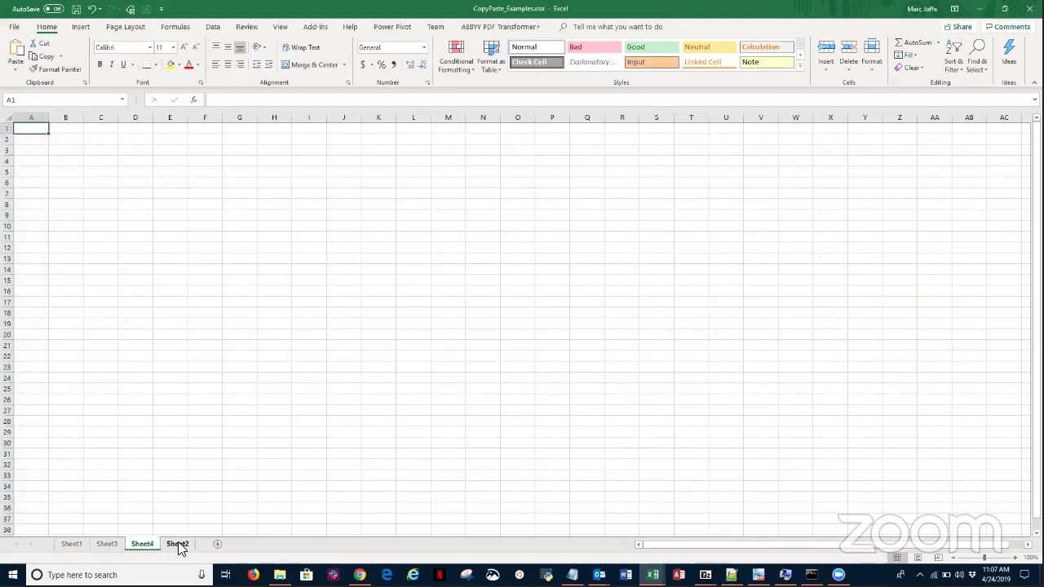
key("ctrl+v")
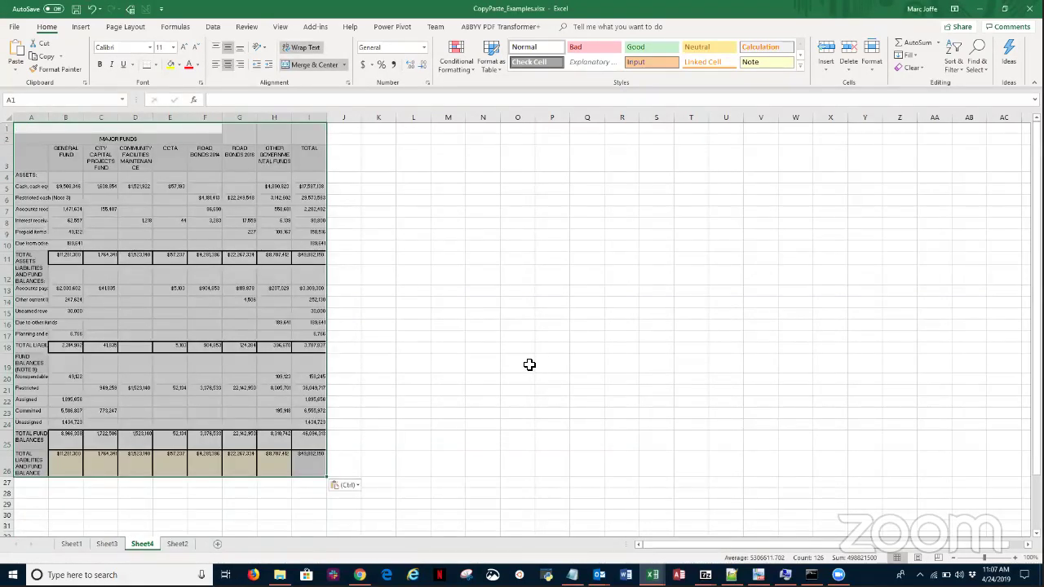
double_click(49, 118)
left_click(497, 222)
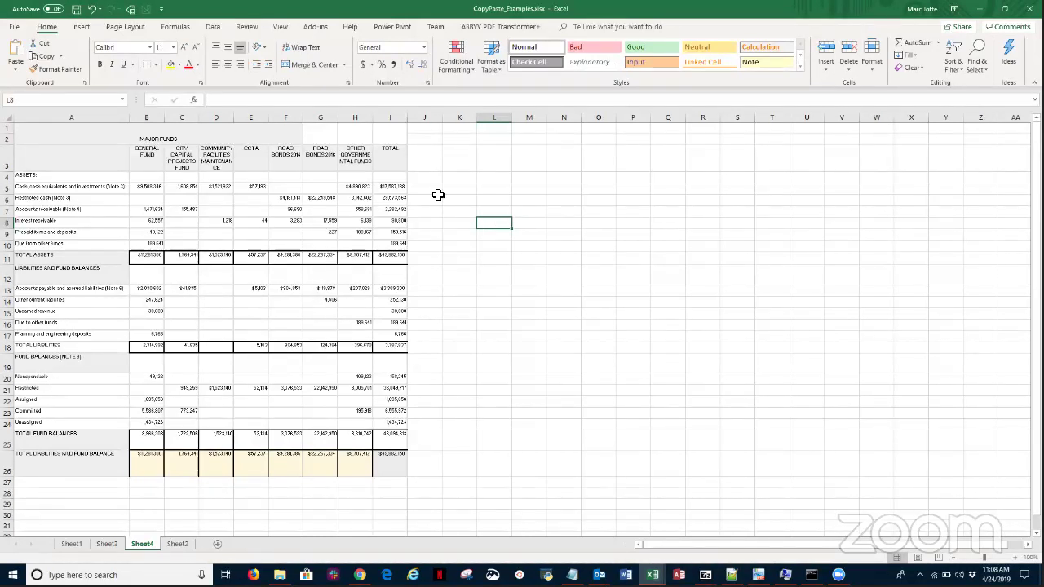
Step: Back in Chrome, highlight all Inline XBRL tags on the Orinda balance sheet and inspect the General Fund's Assigned balance tag
left_click(982, 15)
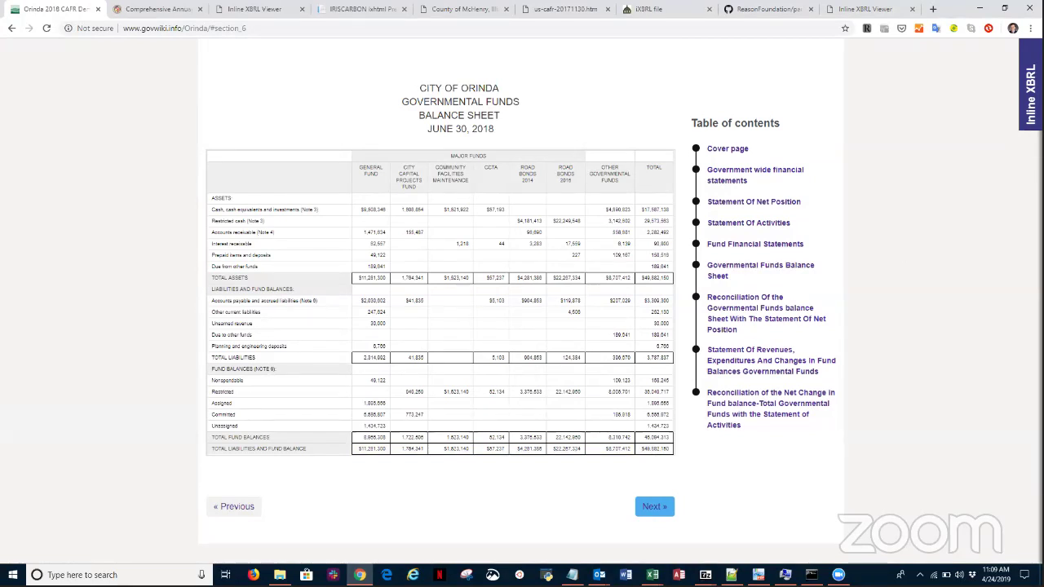
left_click(1031, 97)
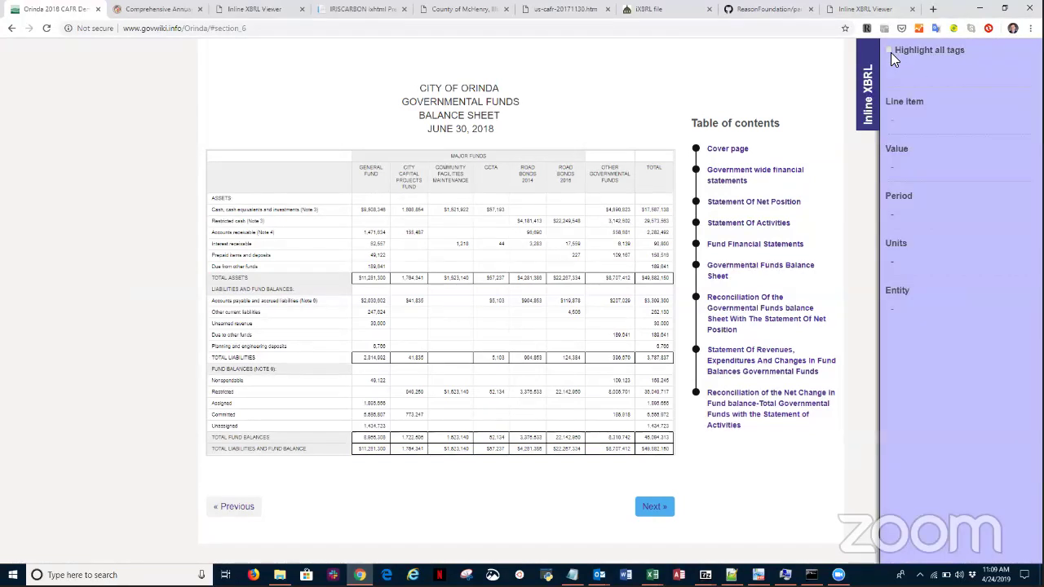
left_click(890, 51)
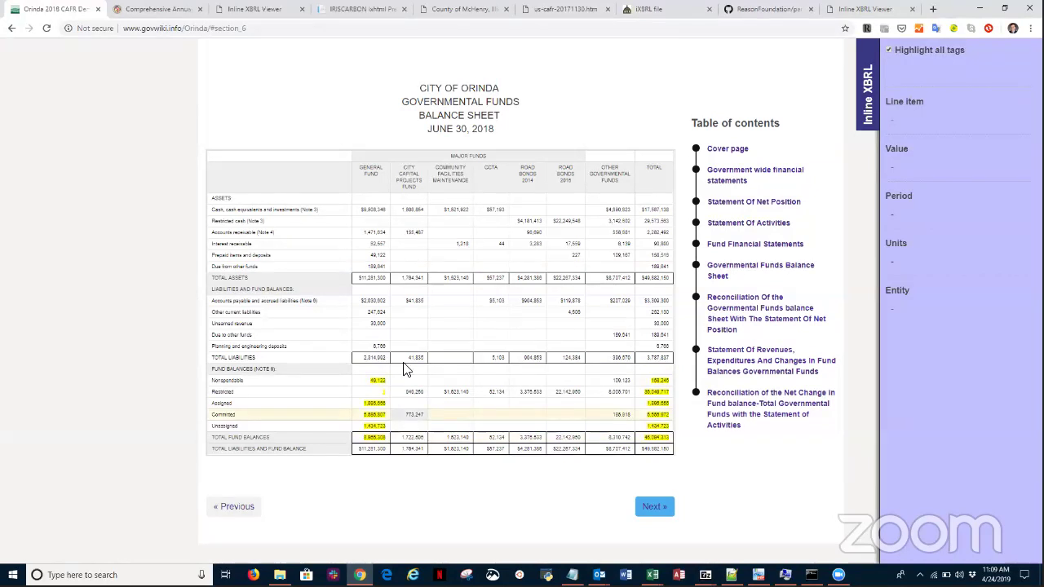
left_click(381, 406)
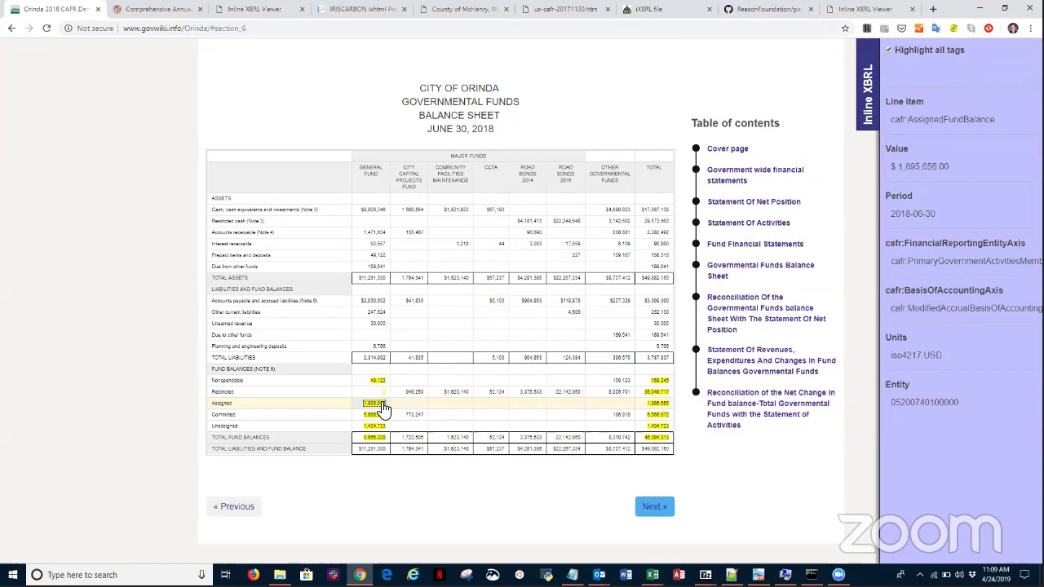
Step: In the Los Angeles 2018 report, highlight all tags and inspect General total revenues in the Governmental Funds Statement of Revenues
left_click(129, 20)
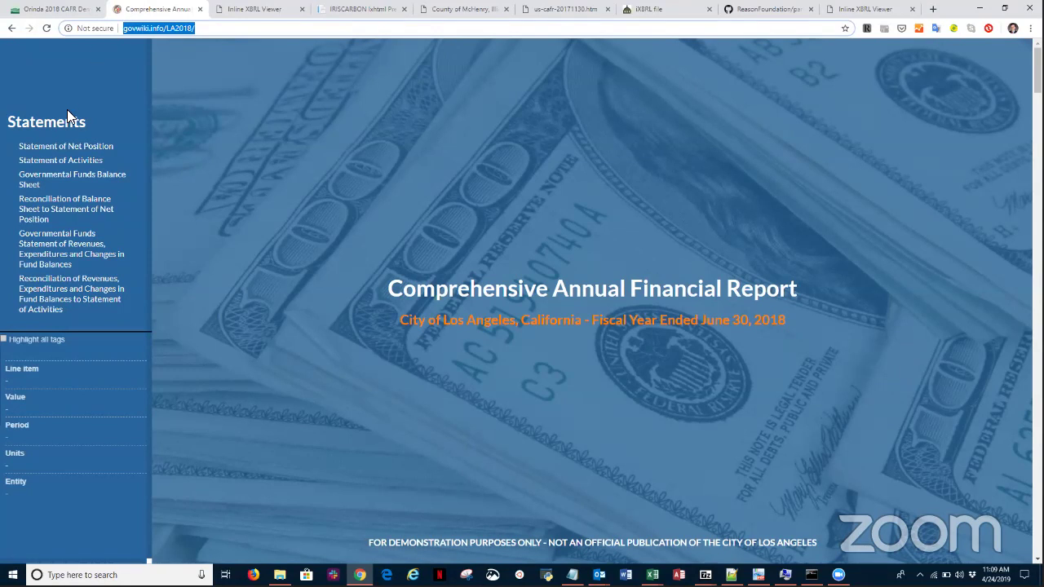
left_click(67, 148)
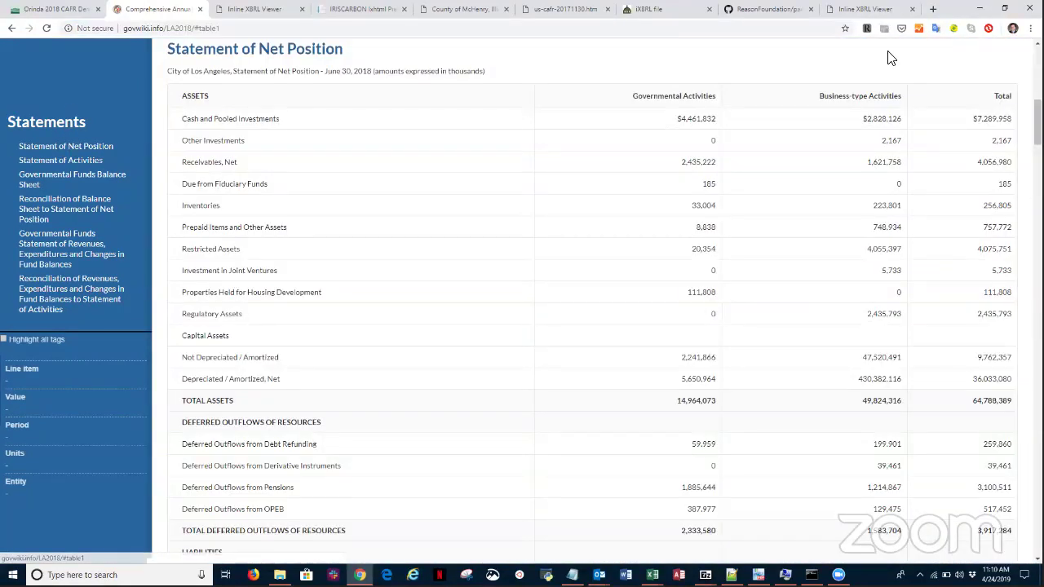
left_click_drag(1038, 122, 1038, 441)
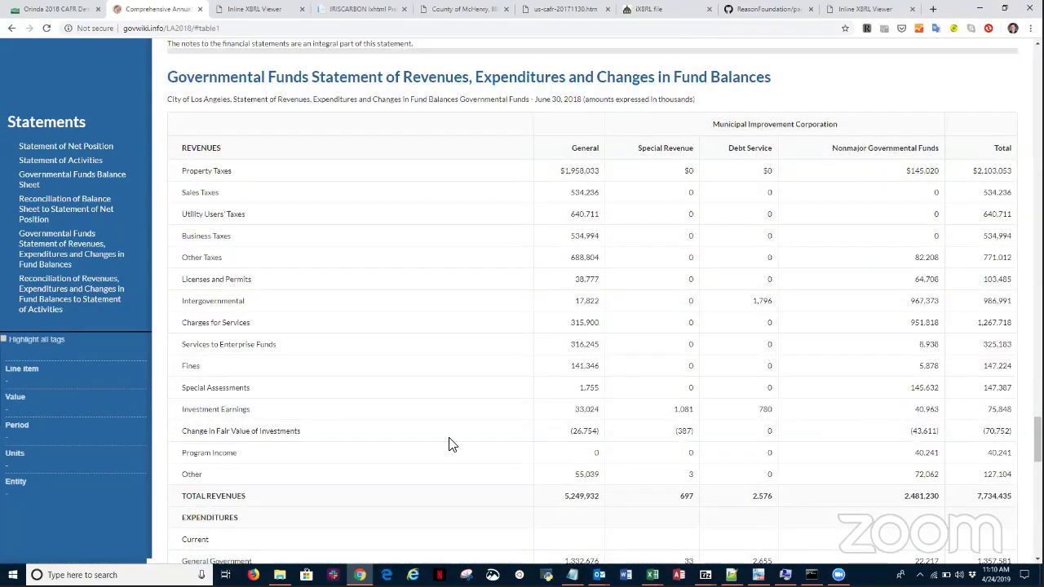
left_click(26, 337)
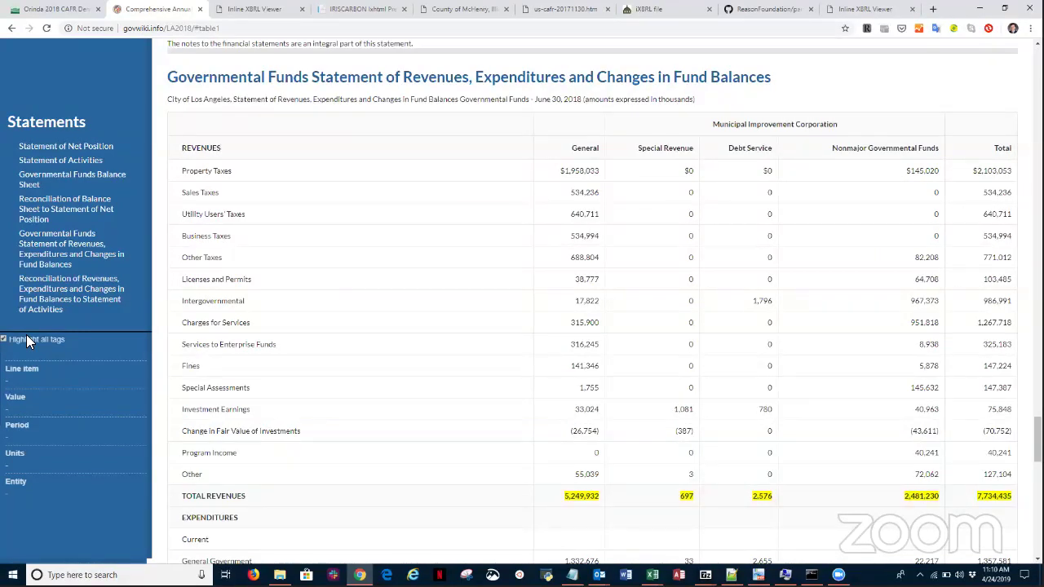
left_click(584, 501)
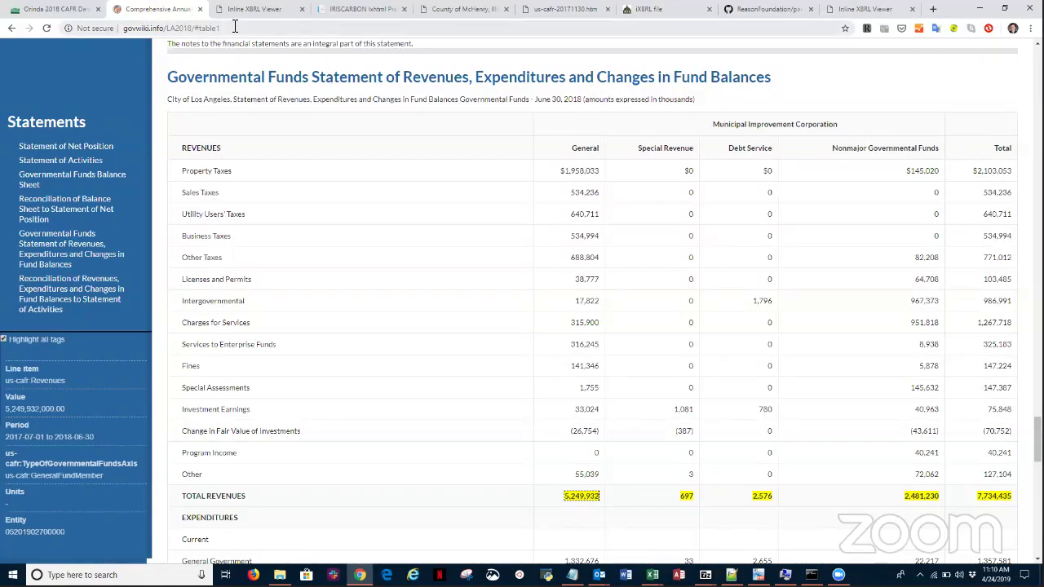
Step: Switch to the Inline XBRL Viewer page with the Ashland, Virginia financial report
right_click(269, 13)
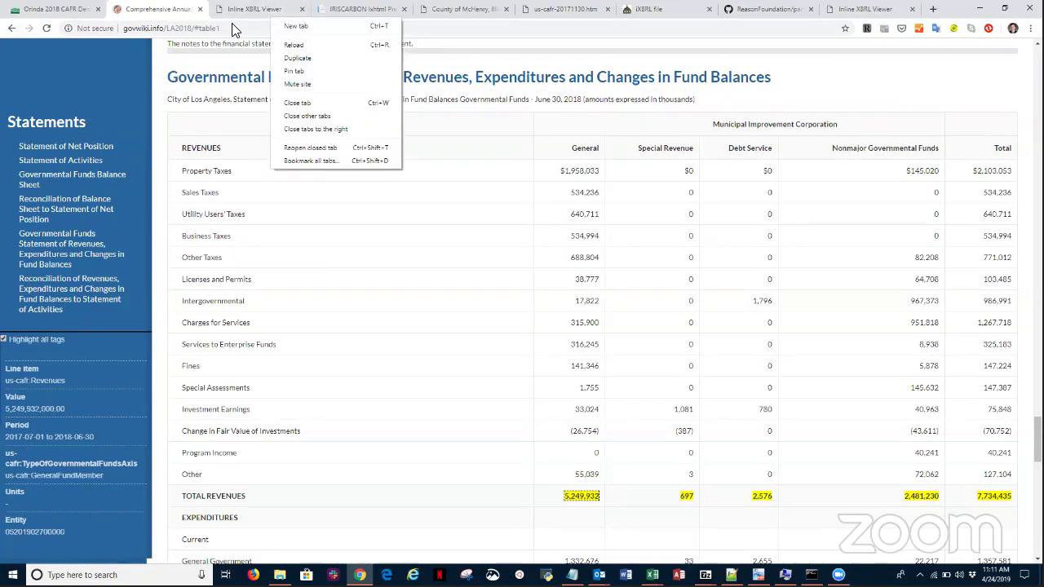
left_click(237, 13)
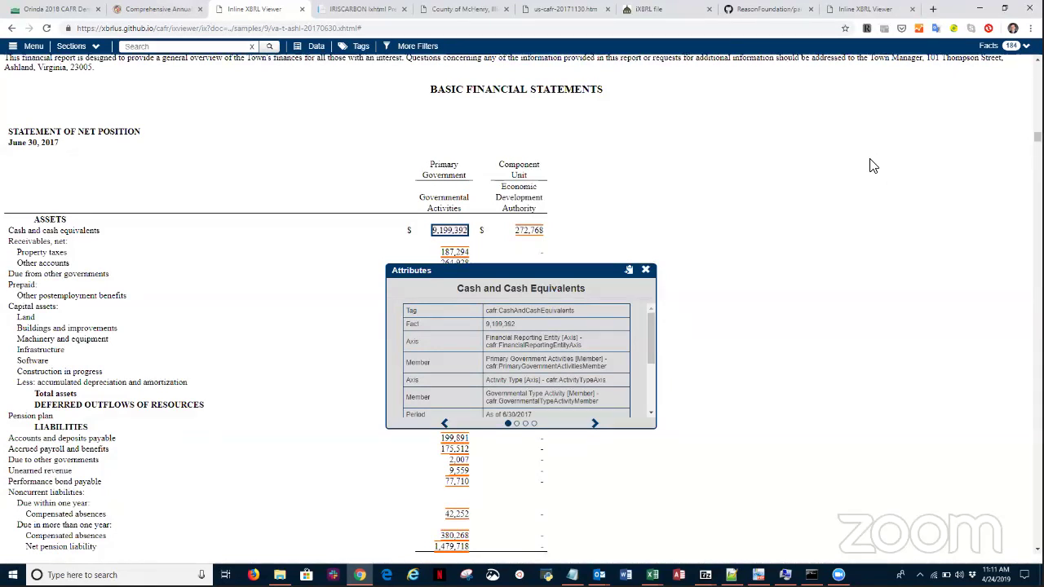
Step: Move the fact details off the Ashland Statement of Net Position, inspect the Property taxes tag, and view the Cash and cash equivalents definition
left_click_drag(548, 264, 753, 204)
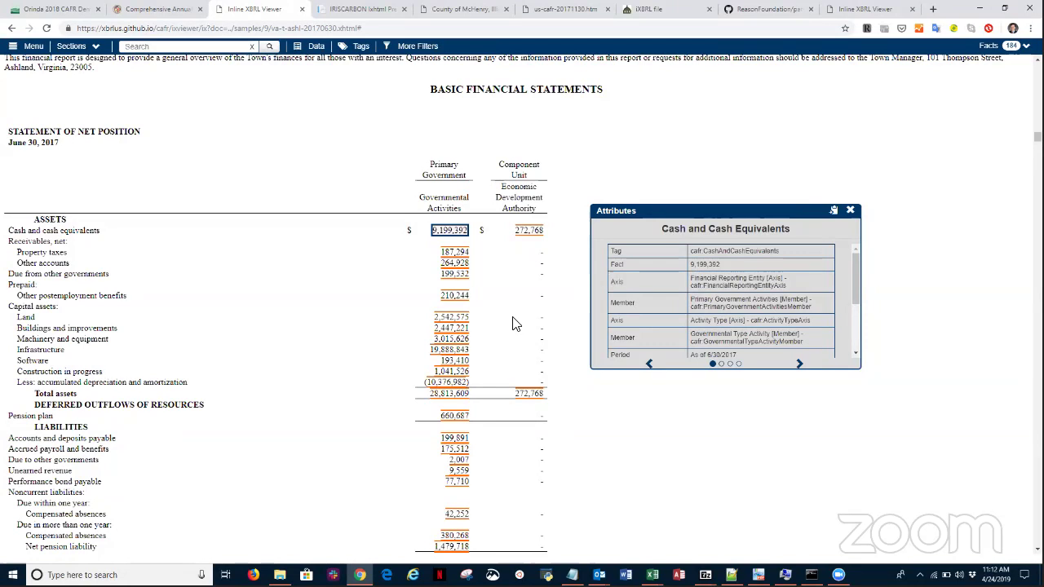
left_click(459, 255)
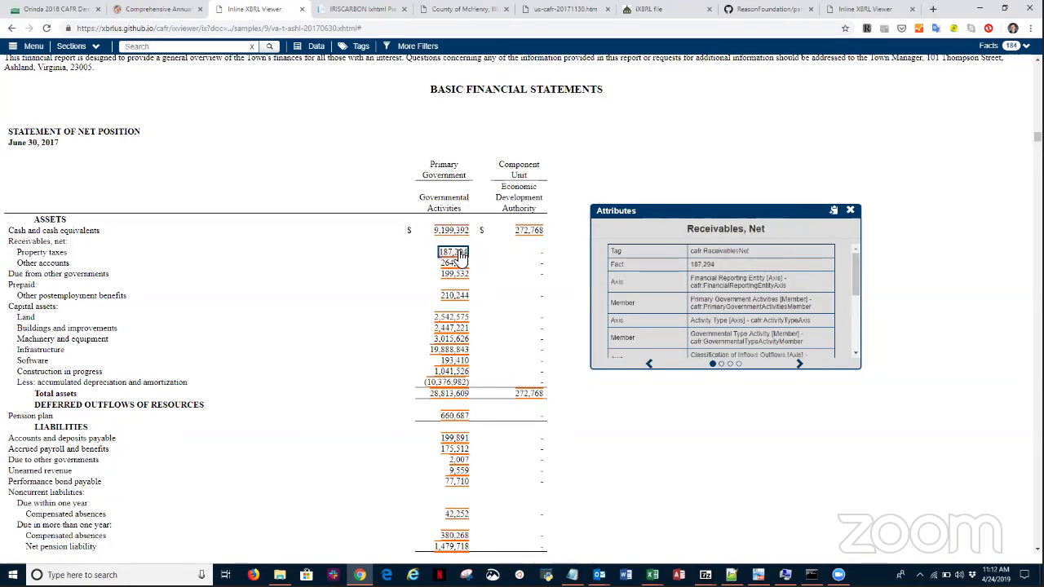
left_click(447, 233)
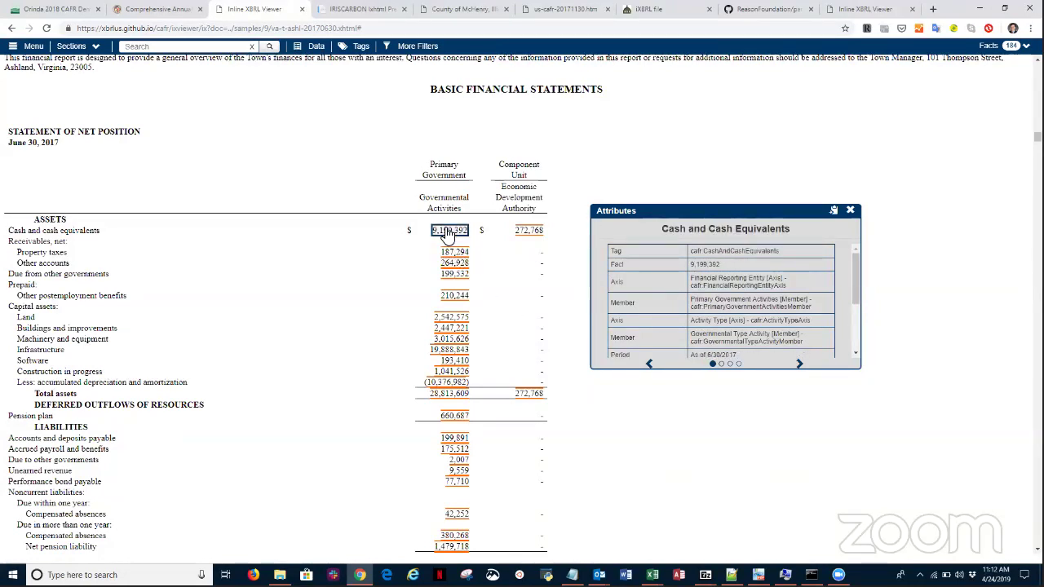
left_click(801, 364)
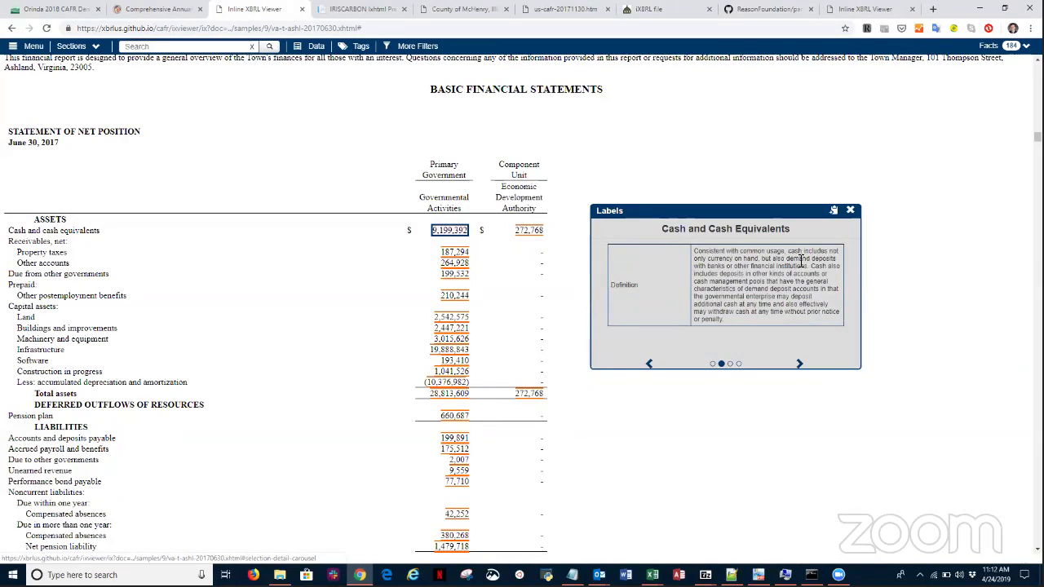
Step: Inspect the Governmental Activities Land fact under Capital assets and view its accounting standard references
left_click(467, 318)
left_click(799, 365)
left_click(799, 365)
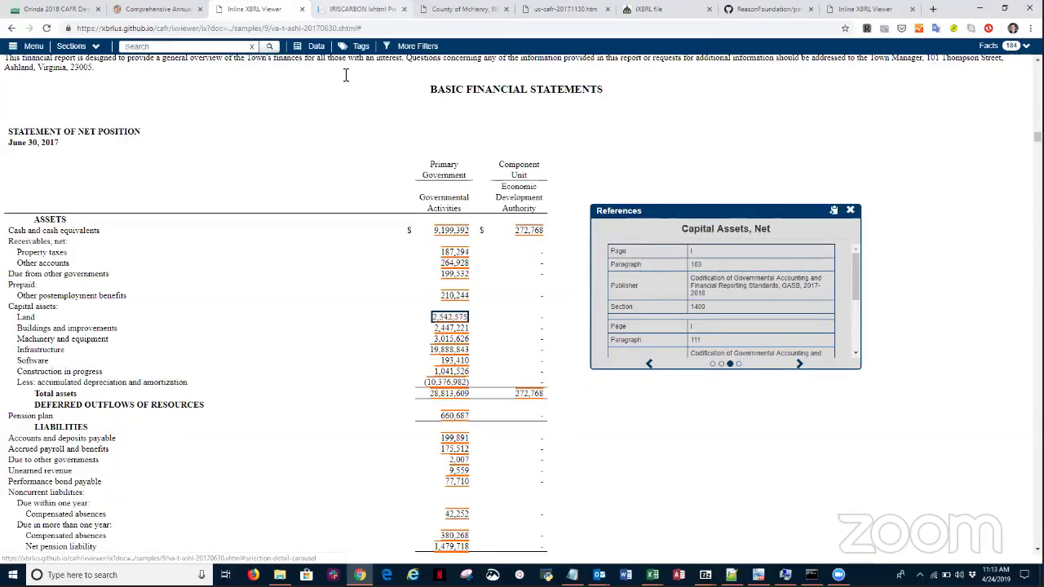
Step: In the City of Columbus report, inspect the Governmental Activities Land and construction in progress tag, then the tagged values from there through Deferred Outflows
key("ctrl+Tab")
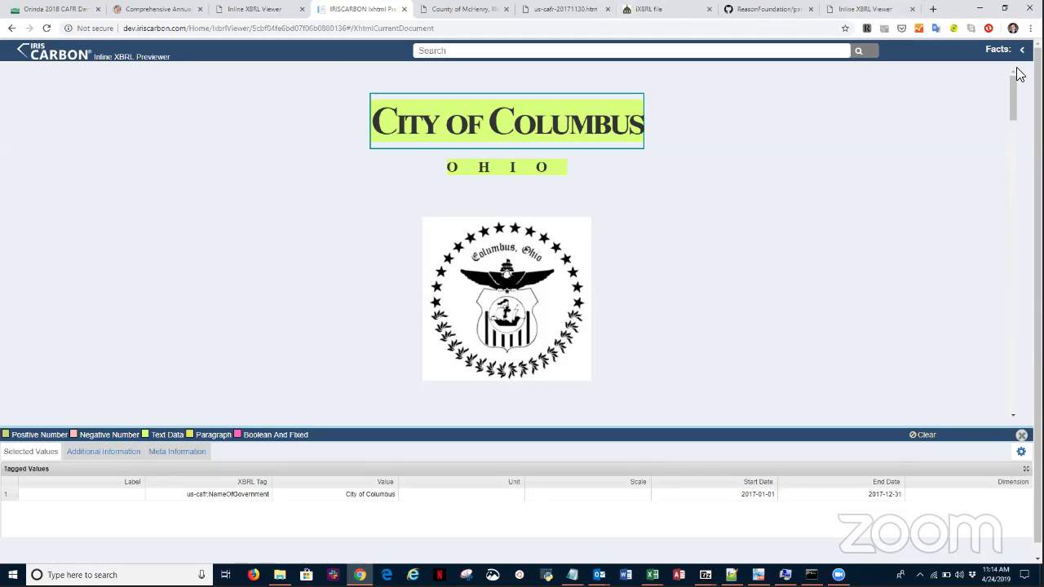
left_click_drag(1014, 108, 1018, 187)
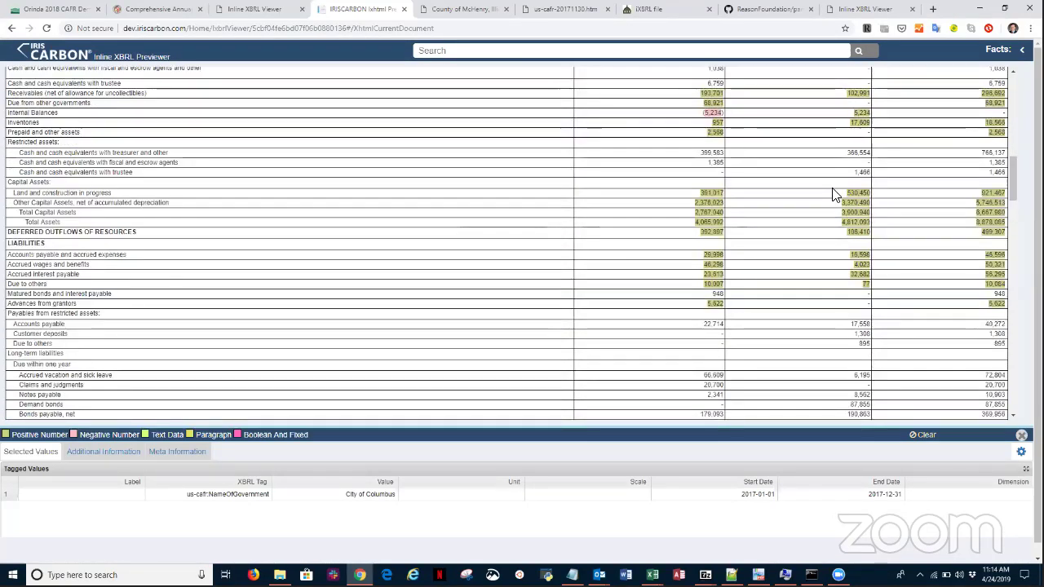
left_click(718, 193)
mouse_move(719, 193)
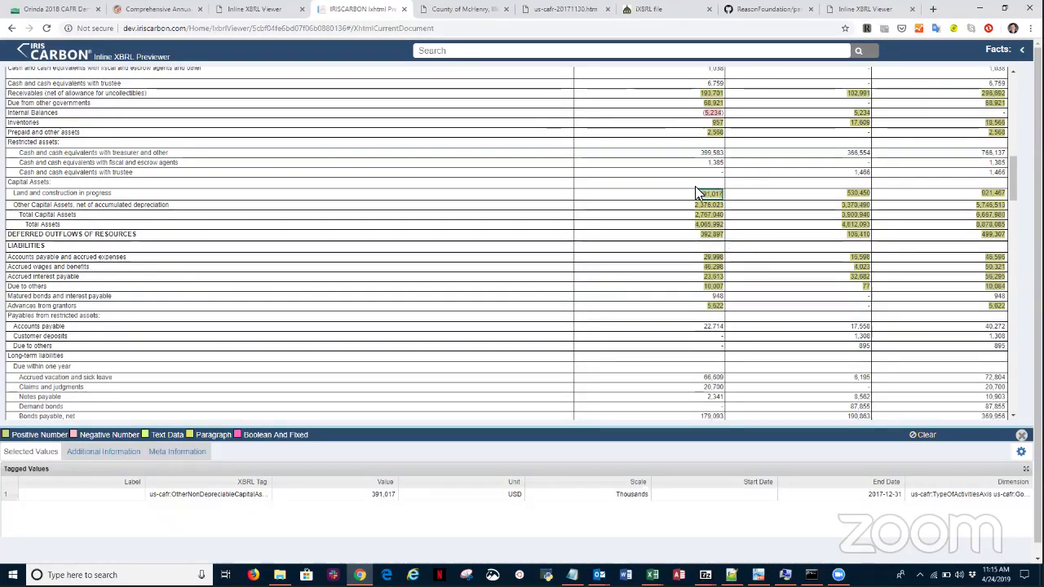
left_click_drag(688, 191, 738, 253)
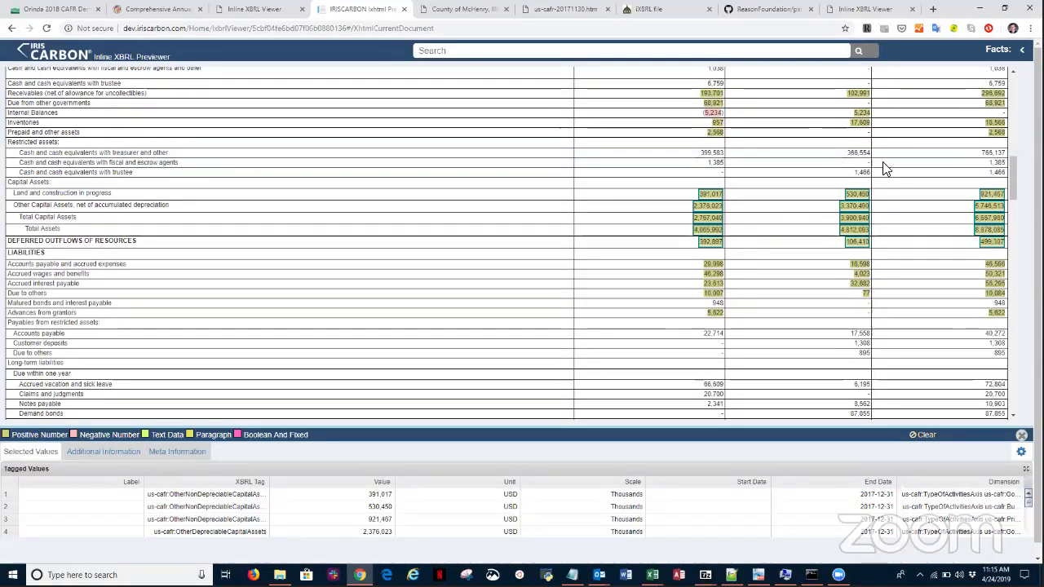
Step: View the County of McHenry Statement of Net Position and the Inline XBRL source code of us-cafr-20171130.htm
left_click(454, 10)
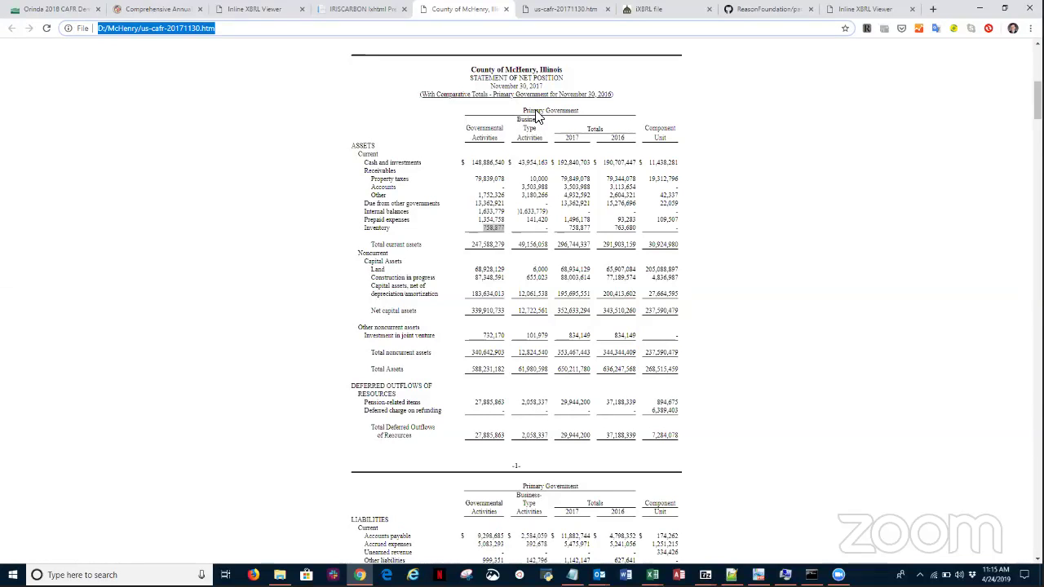
left_click(550, 17)
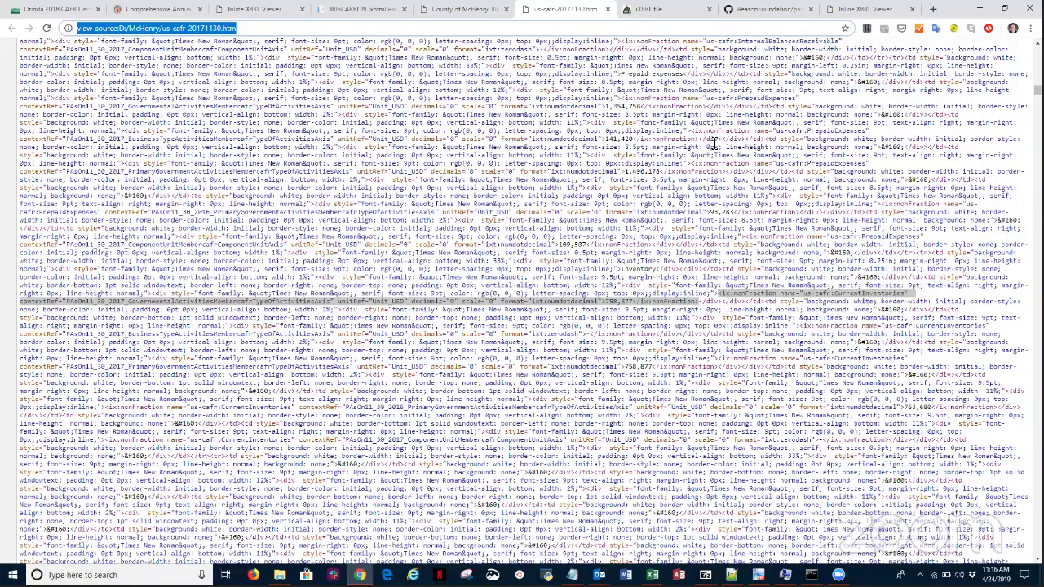
left_click_drag(714, 142, 636, 10)
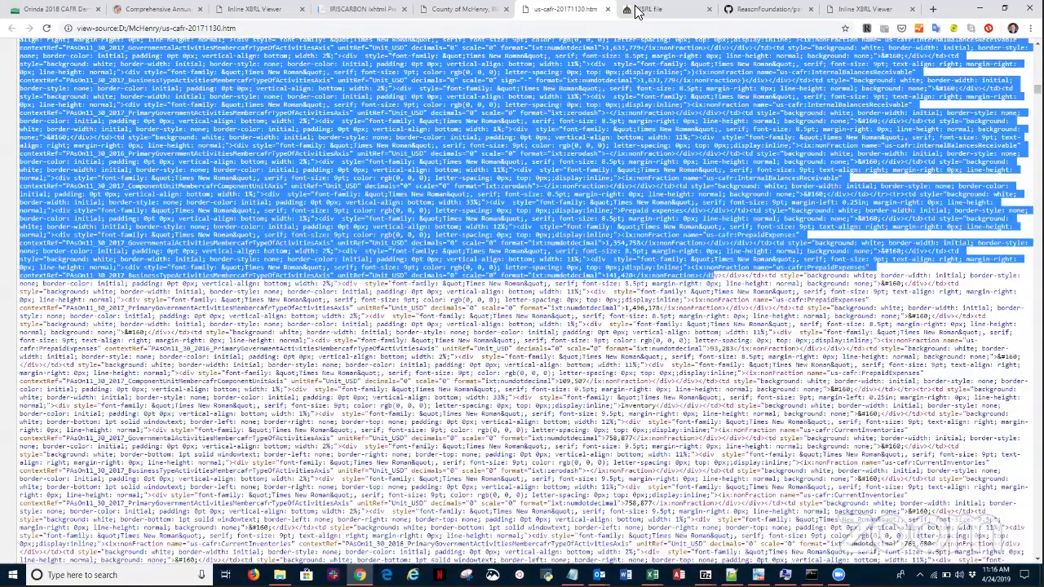
Step: Open the City of Alexandria, Virginia iXBRL report and examine its APA 2018 Early Warning System ratios and ratio details
left_click(636, 10)
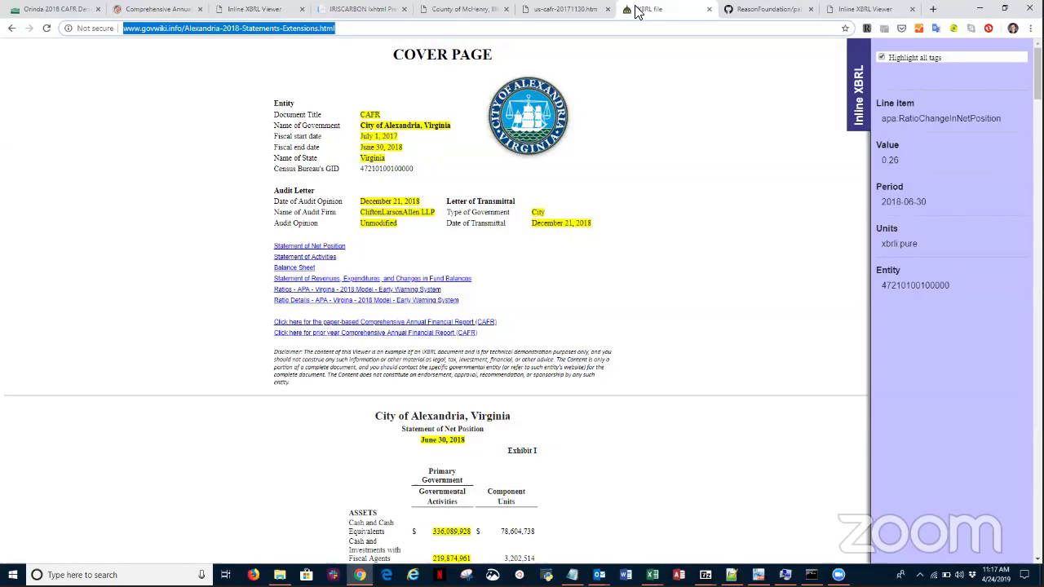
left_click_drag(1038, 75, 1038, 422)
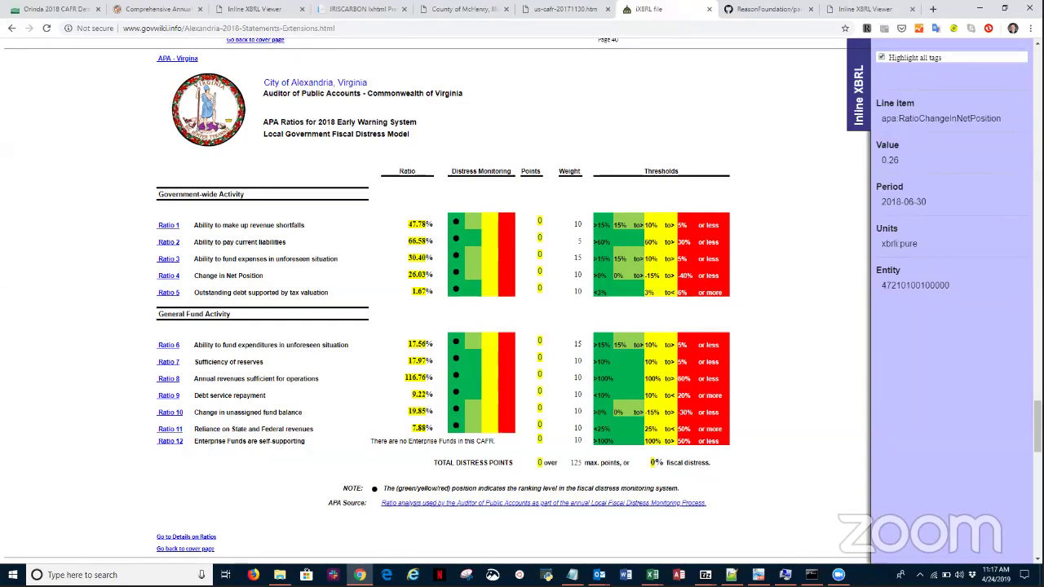
scroll(1038, 426, "down", 1)
scroll(433, 302, "down", 4)
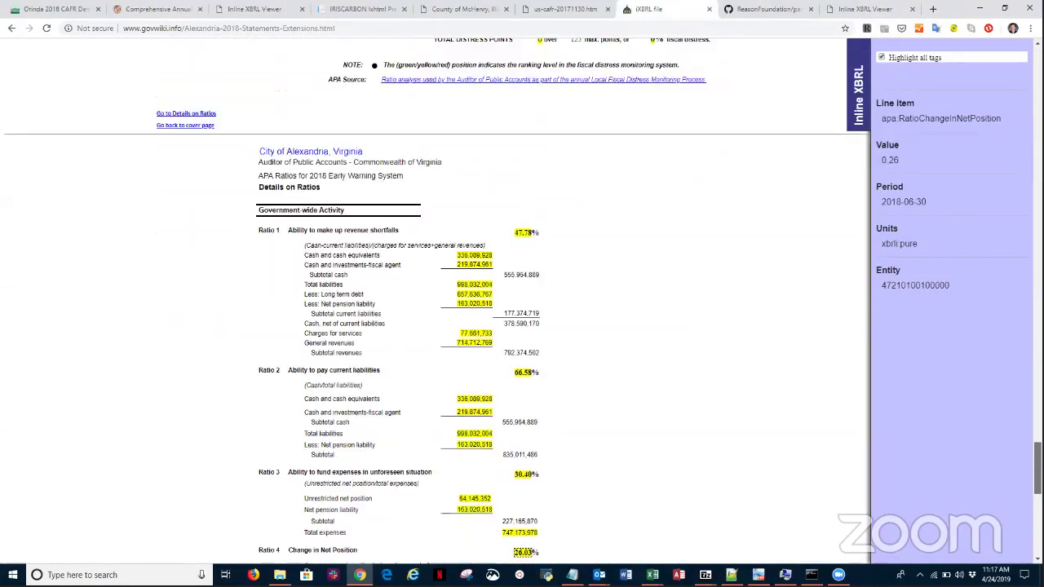
scroll(432, 302, "down", 1)
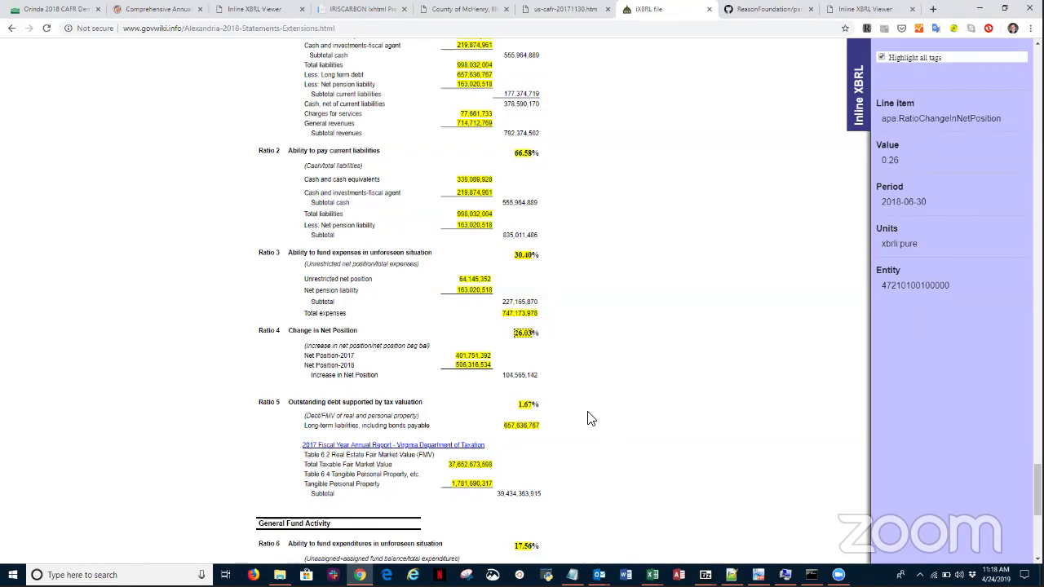
scroll(1037, 489, "down", 1)
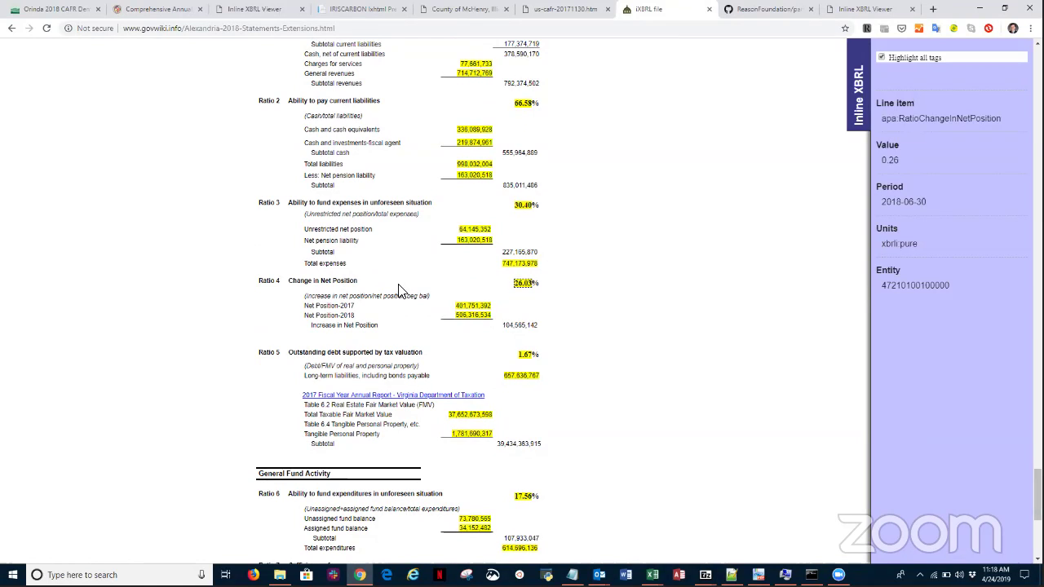
Step: Inspect the Ratio 4 tags for Net Position-2017, Net Position-2018 and the Change in Net Position percentage
left_click(465, 309)
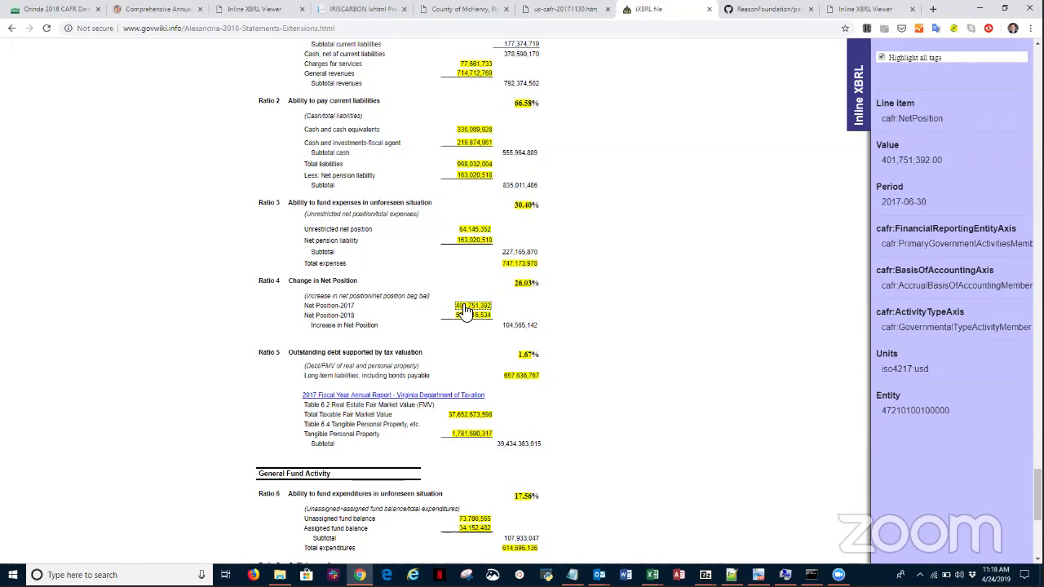
left_click(467, 317)
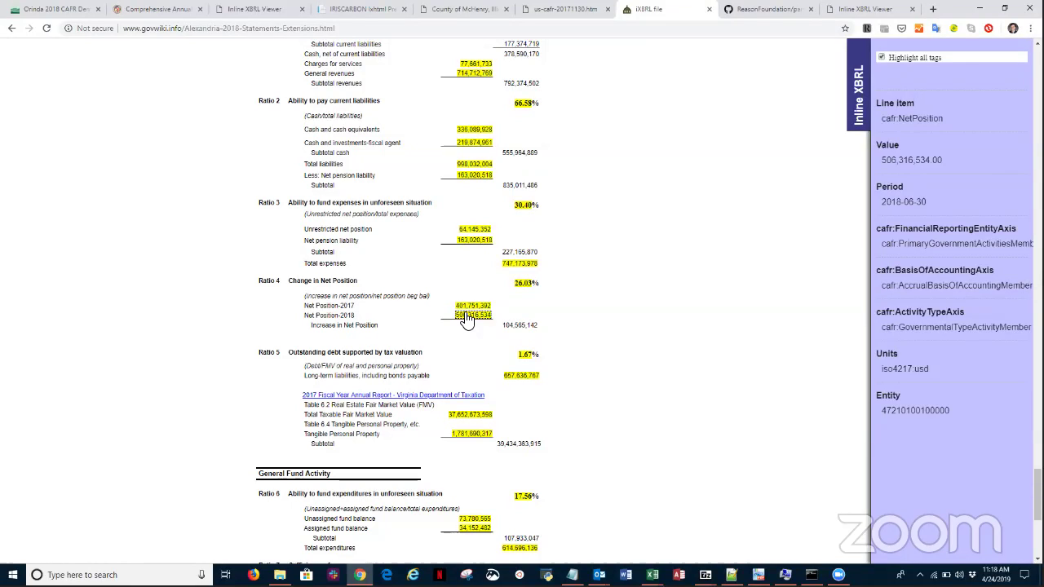
left_click(526, 286)
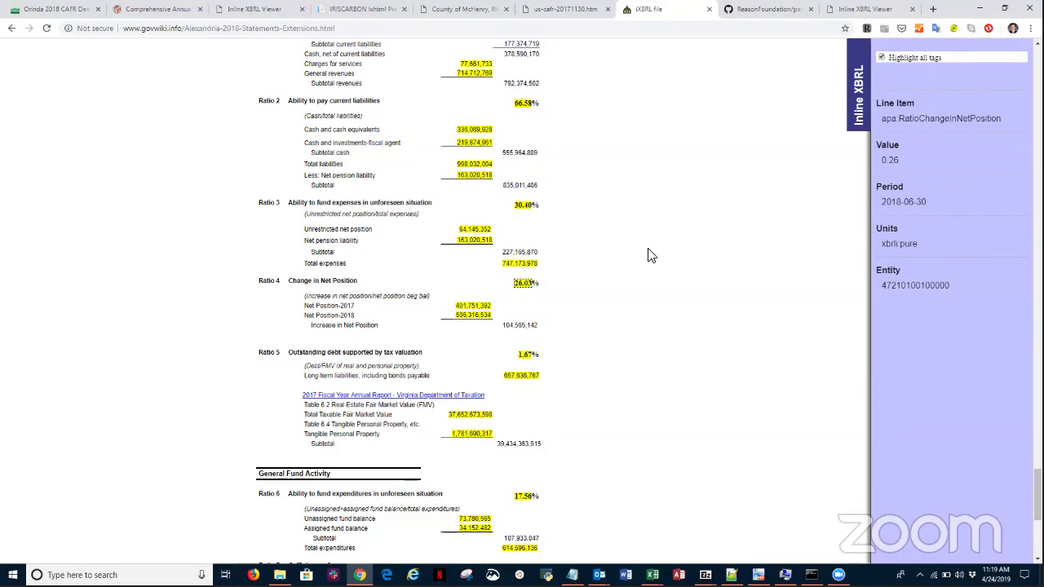
Step: View the parse_cafr_ixbrl repository on GitHub, then switch to Command Prompt and rerun "python getix.py" on the Columbus sample
left_click(754, 16)
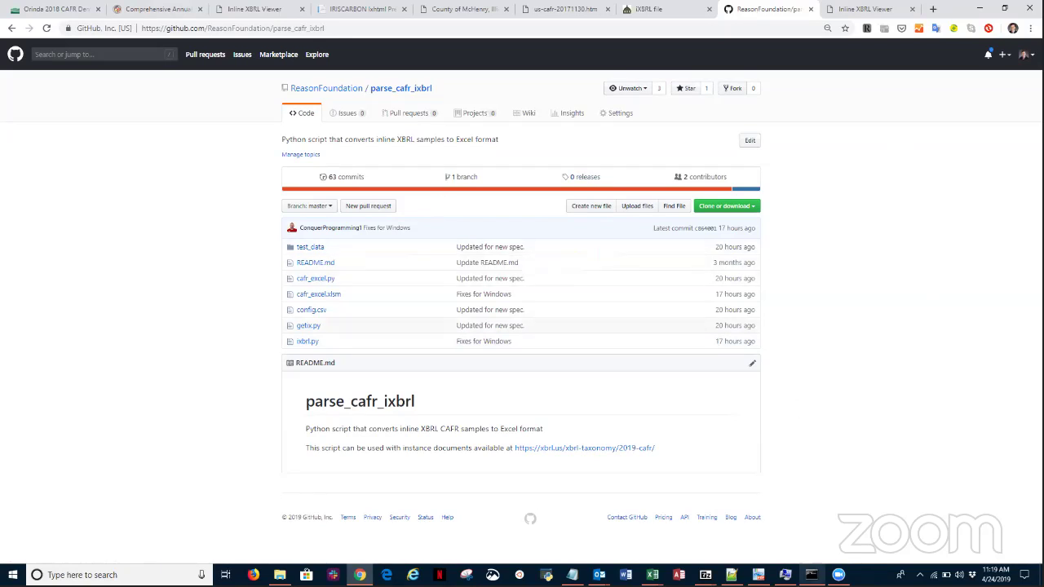
left_click(812, 575)
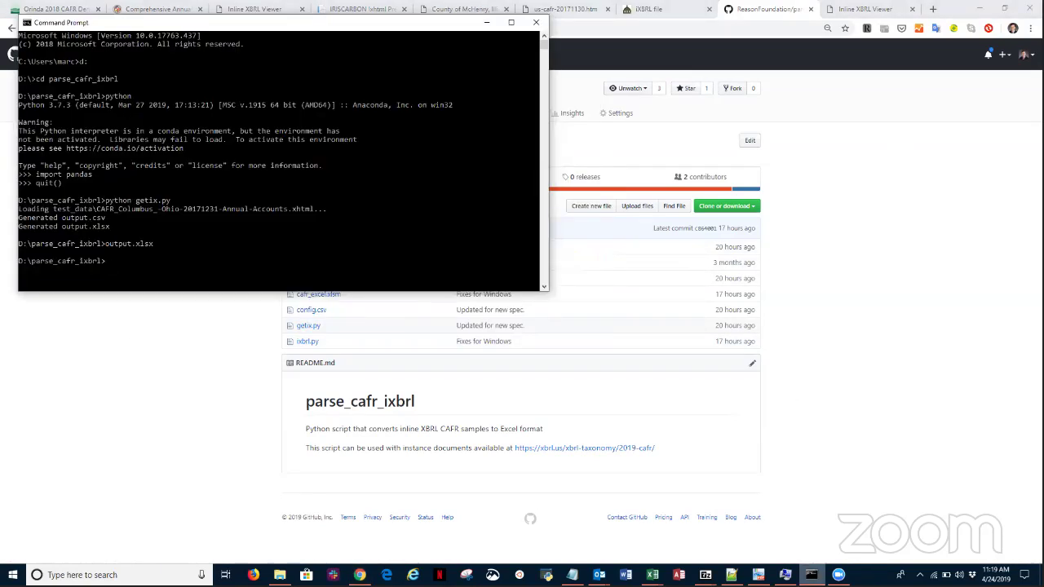
left_click(273, 103)
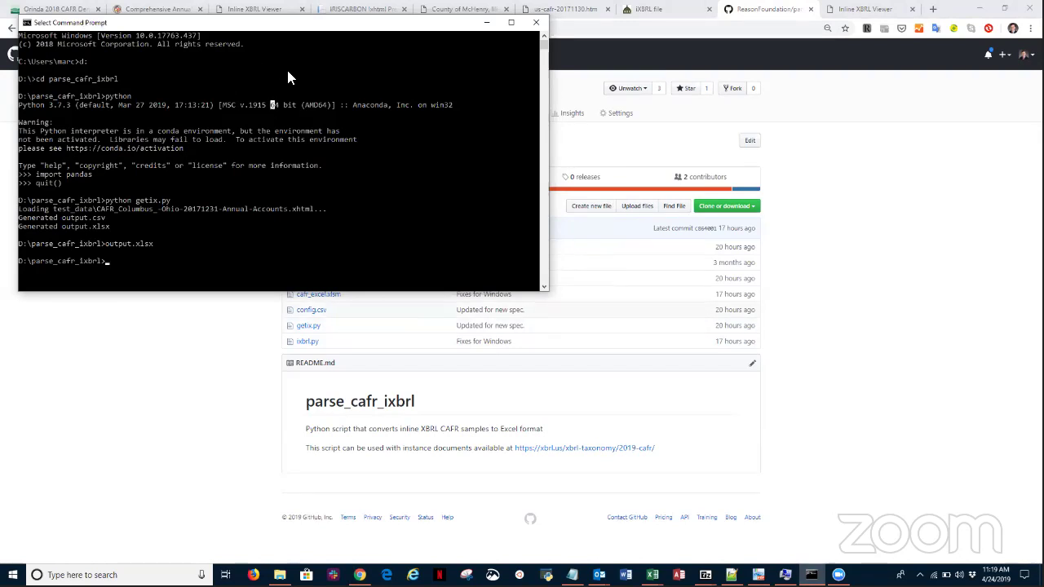
key("Up")
key("Up")
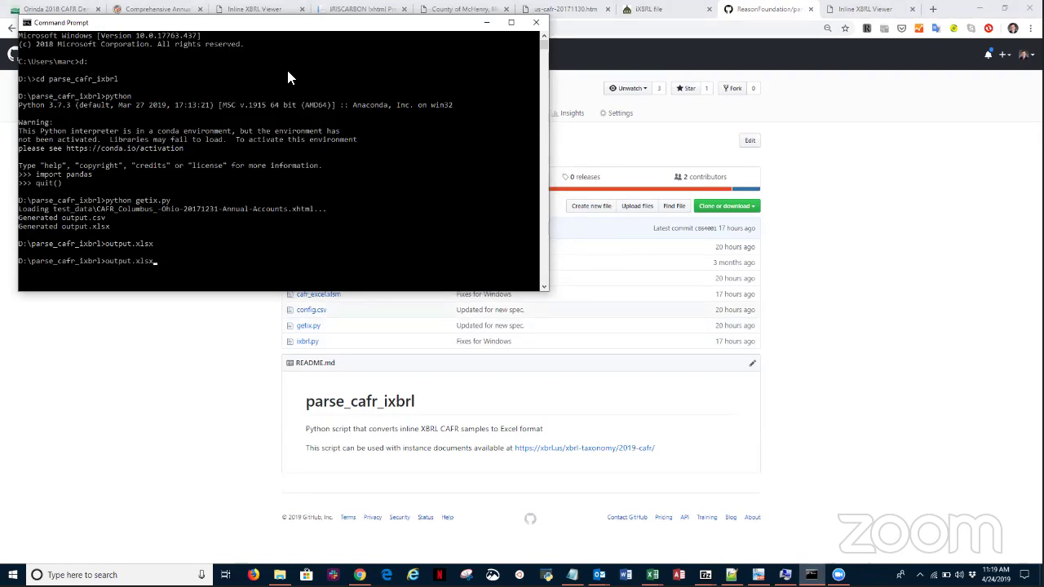
key("Return")
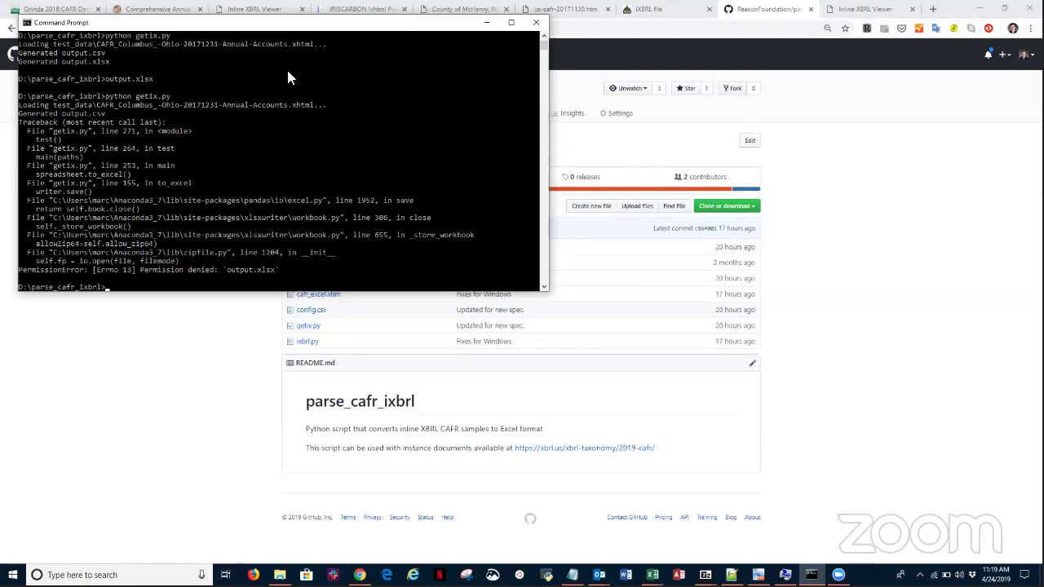
Step: Try to open output.xlsx from the command line in D:\parse_cafr_ixbrl
key("Up")
key("Up")
key("Up")
key("Escape")
type("d:")
key("Up")
key("Up")
key("Return")
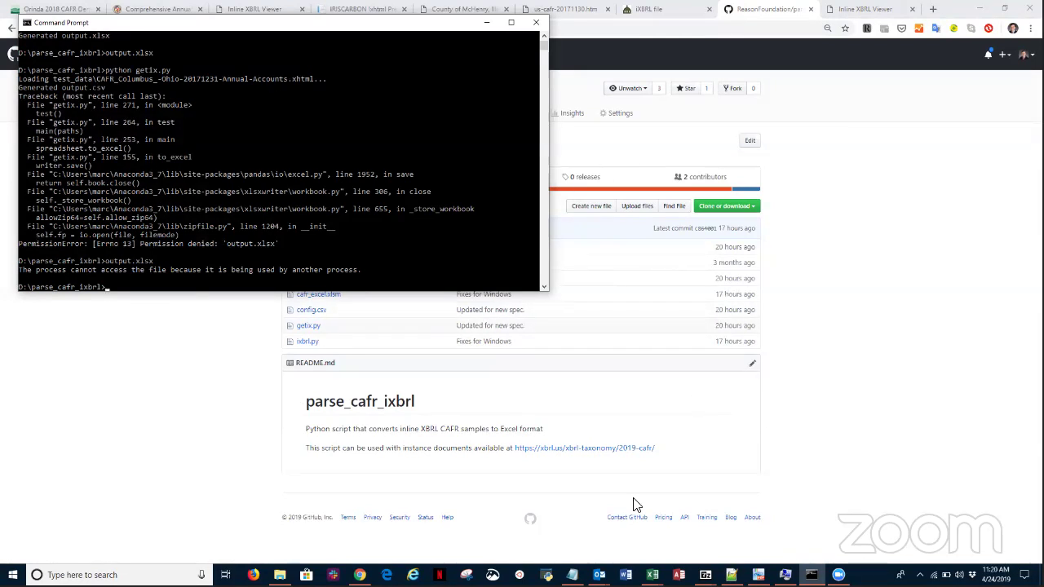
Step: Switch to output.xlsx in Excel and review the government name, state and fiscal year end in row 2
left_click(653, 575)
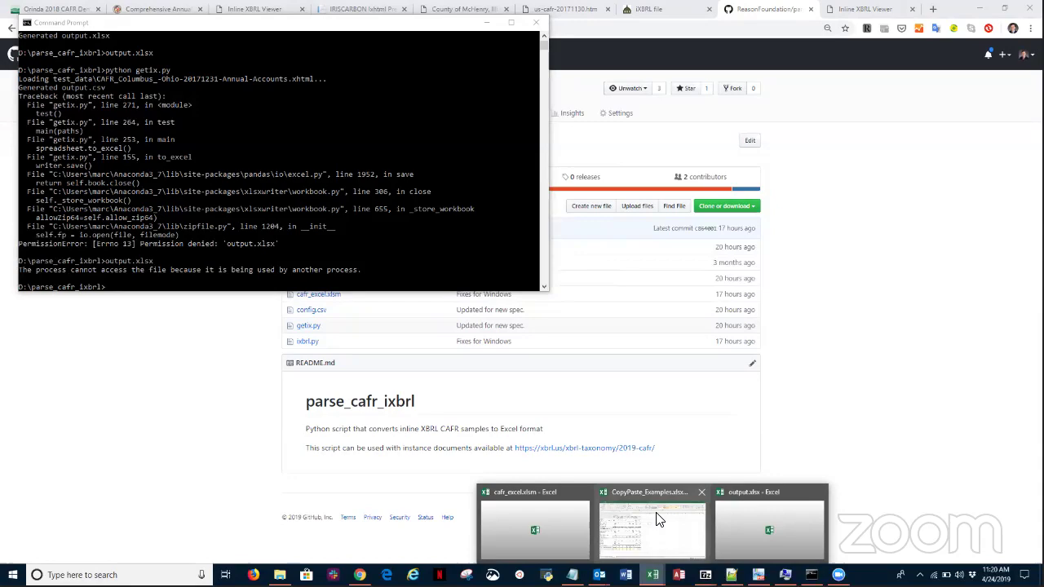
left_click(749, 502)
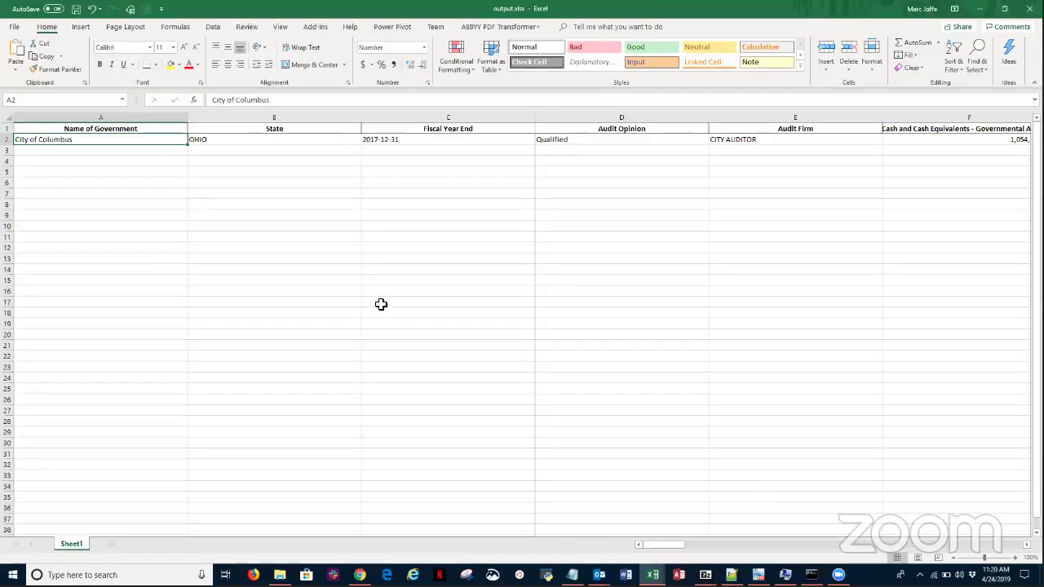
left_click(253, 216)
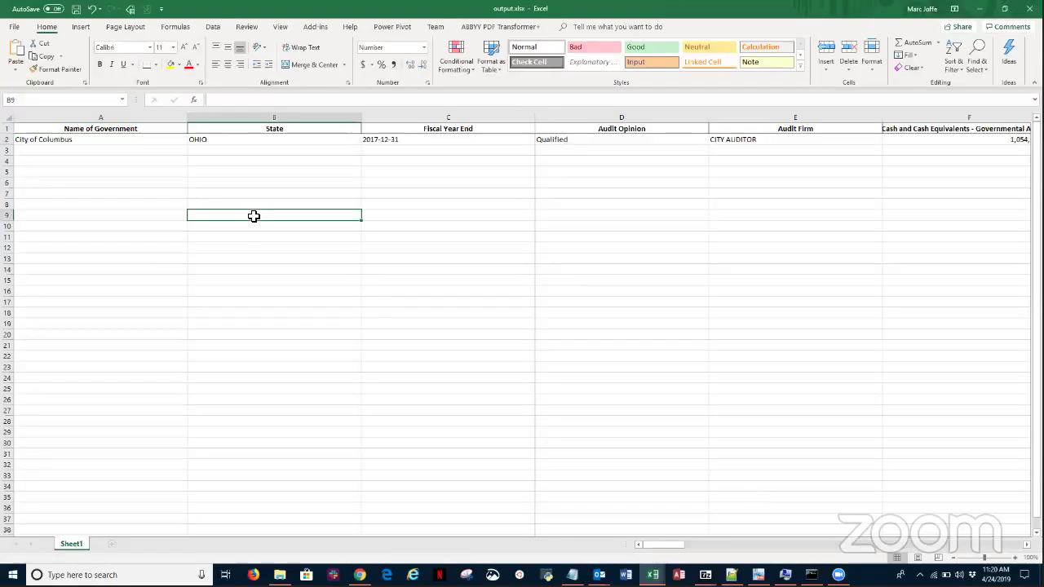
left_click(175, 168)
key("Up")
key("Up")
key("Up")
key("Right")
key("Right")
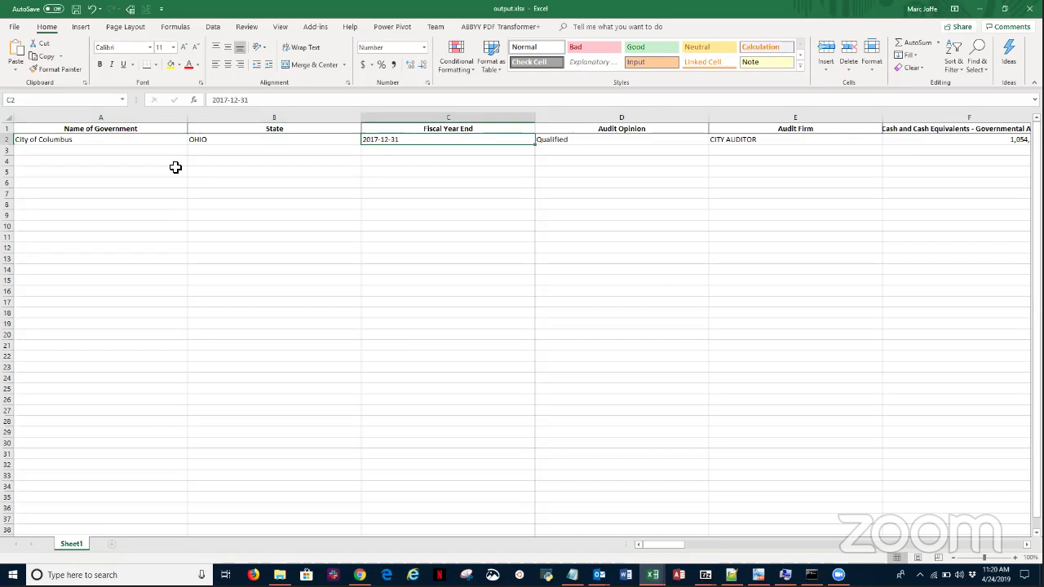
Step: Review the rest of row 2 from the audit fields through the Governmental Activities capital grants and contributions amount
key("Right")
key("Right")
key("Right")
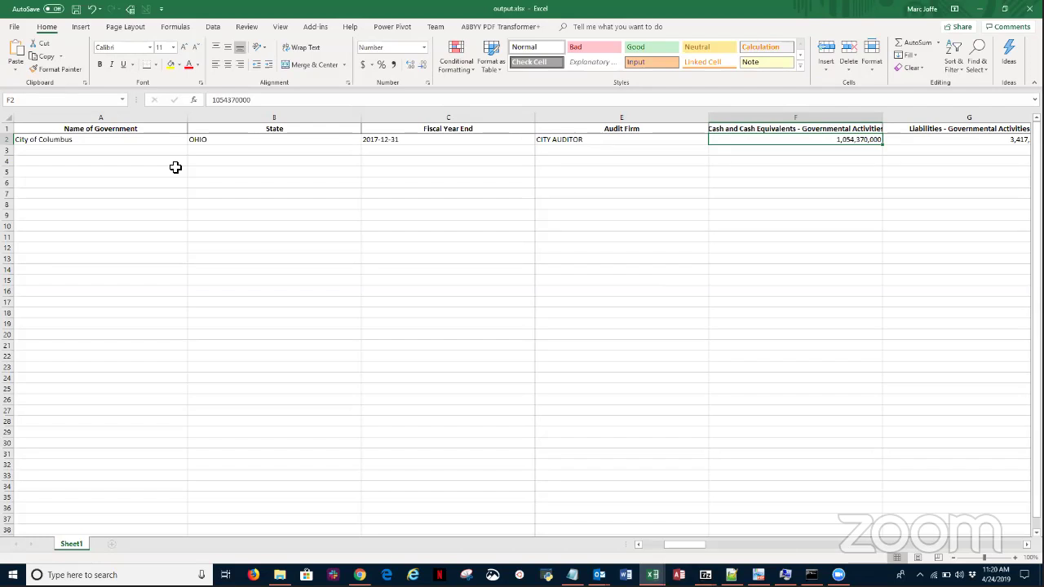
key("Right")
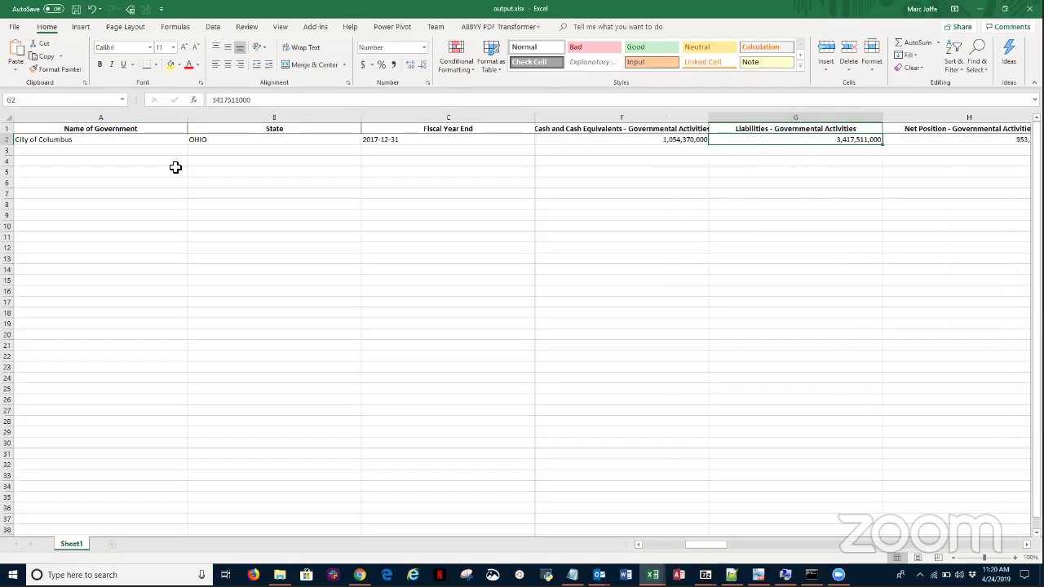
key("Right")
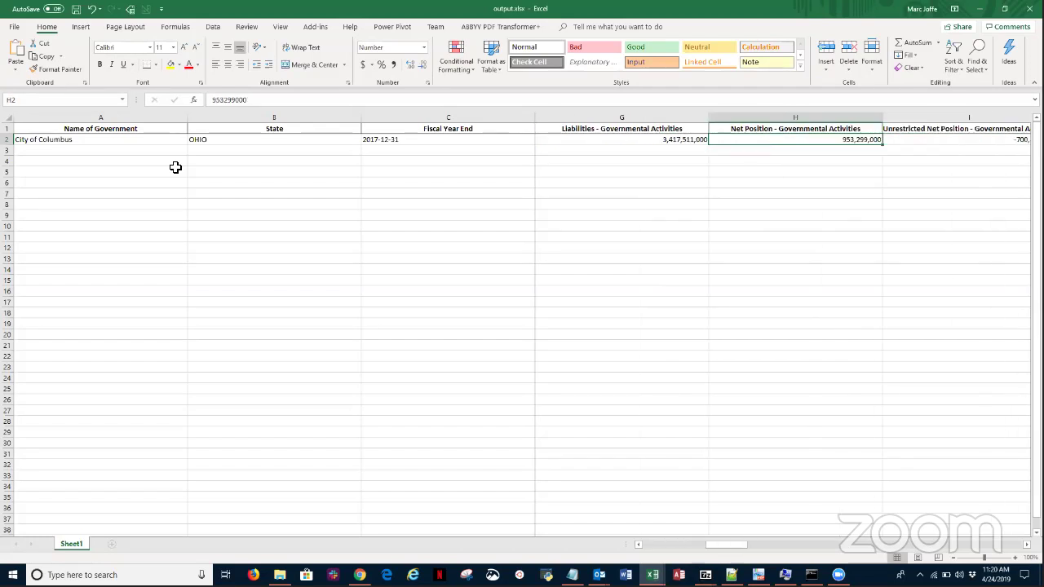
key("Right")
key("Right")
key("Right")
key("Right")
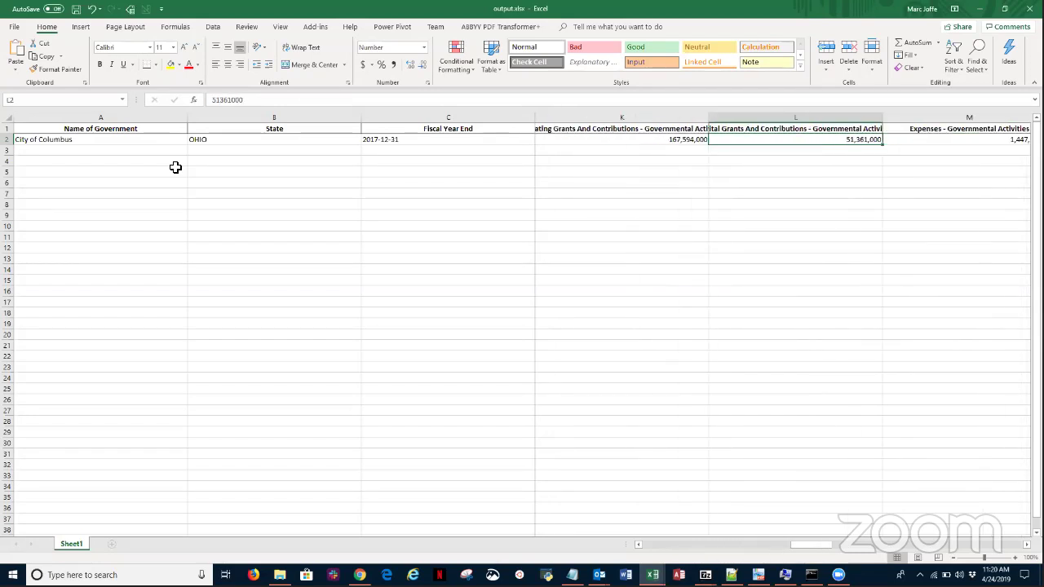
Step: Open the recent workbook cafr_excel.xlsm from D:\parse_cafr_ixbrl
left_click(14, 27)
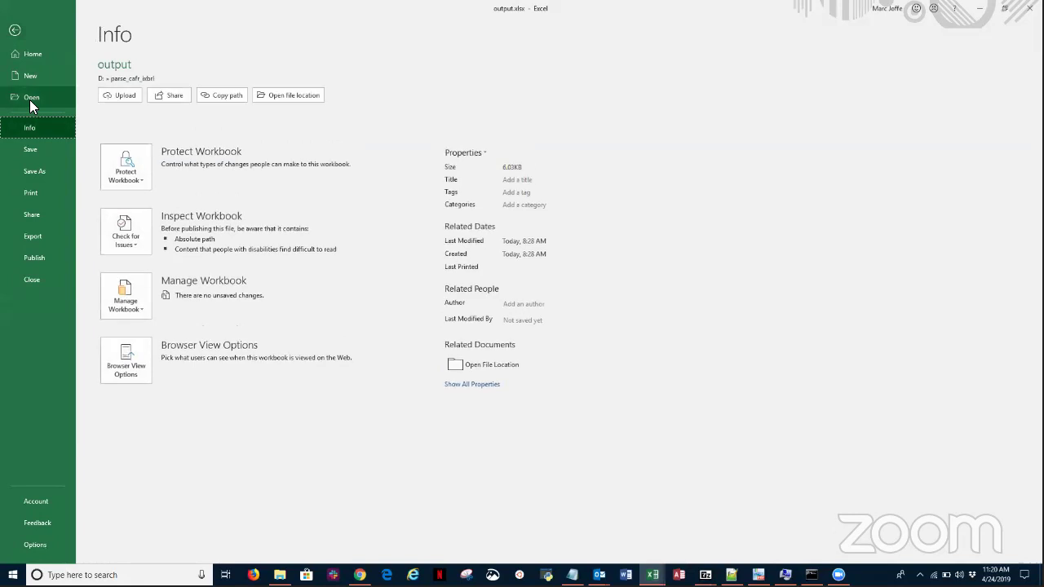
left_click(31, 97)
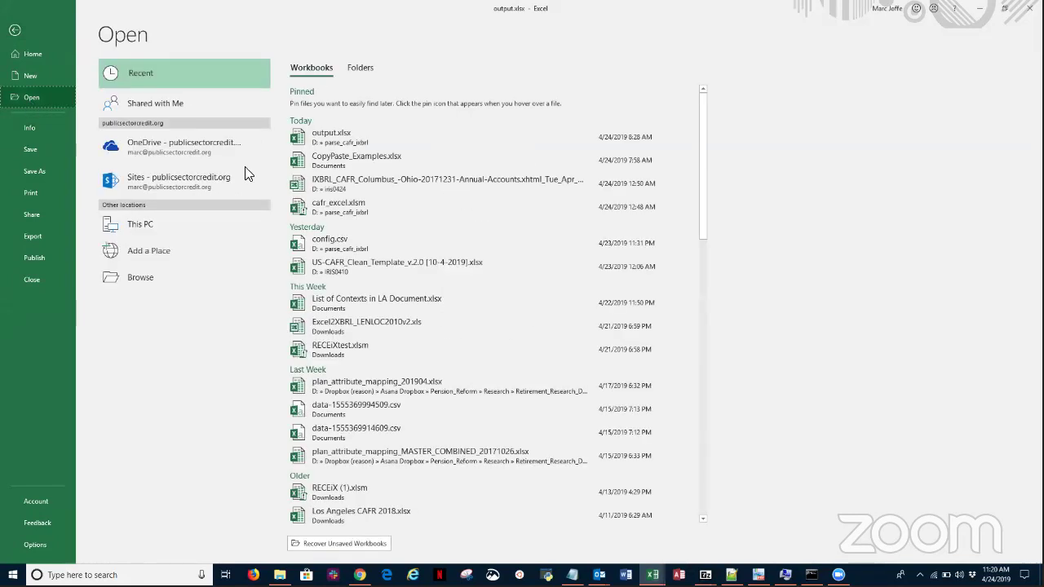
left_click(329, 211)
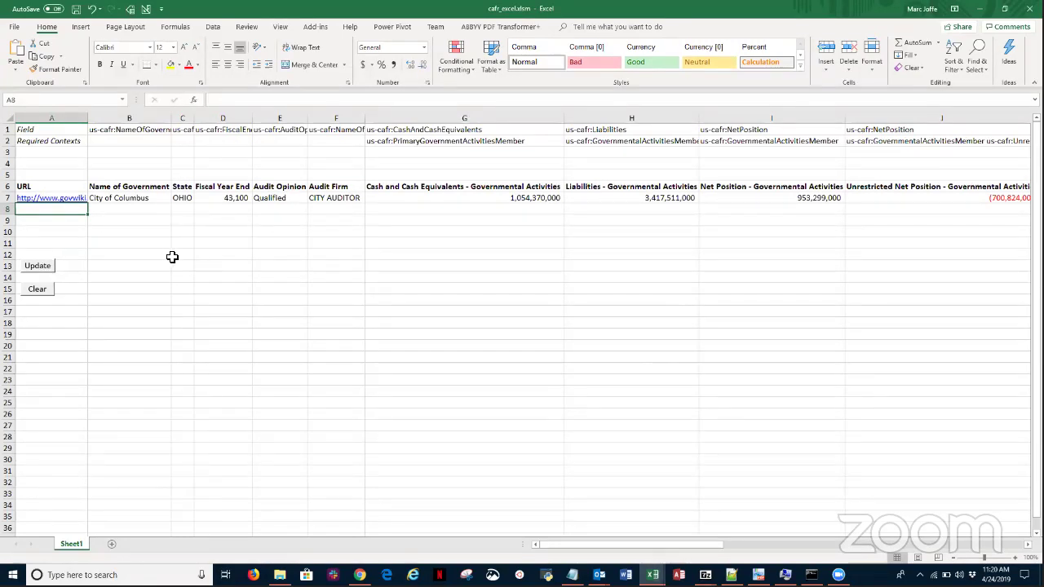
left_click(87, 119)
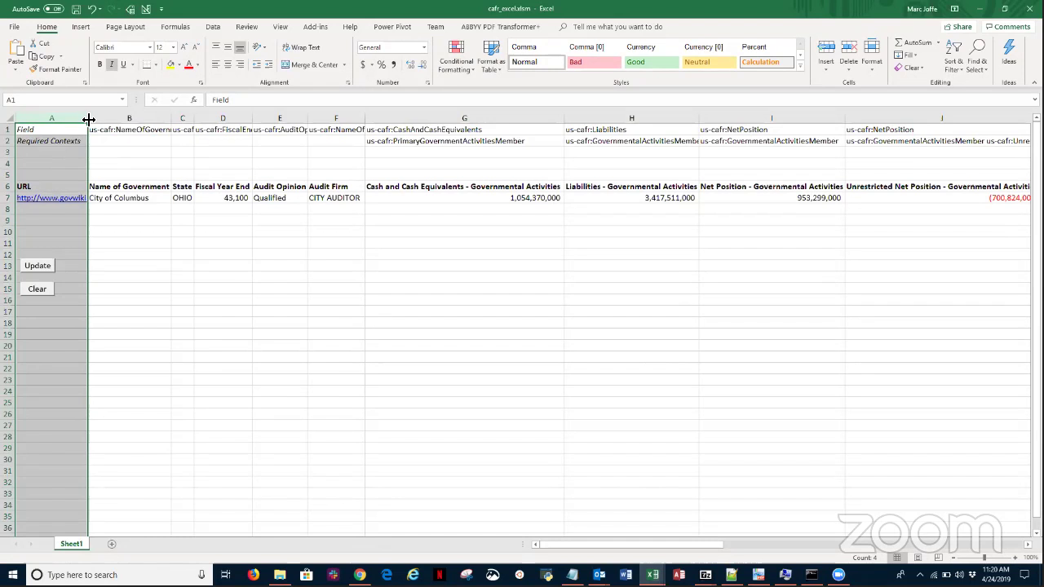
right_click(88, 120)
left_click(269, 245)
Step: Review the Governmental Activities cash, liabilities, net position and unrestricted net position amounts in row 7
left_click(601, 199)
left_click(540, 198)
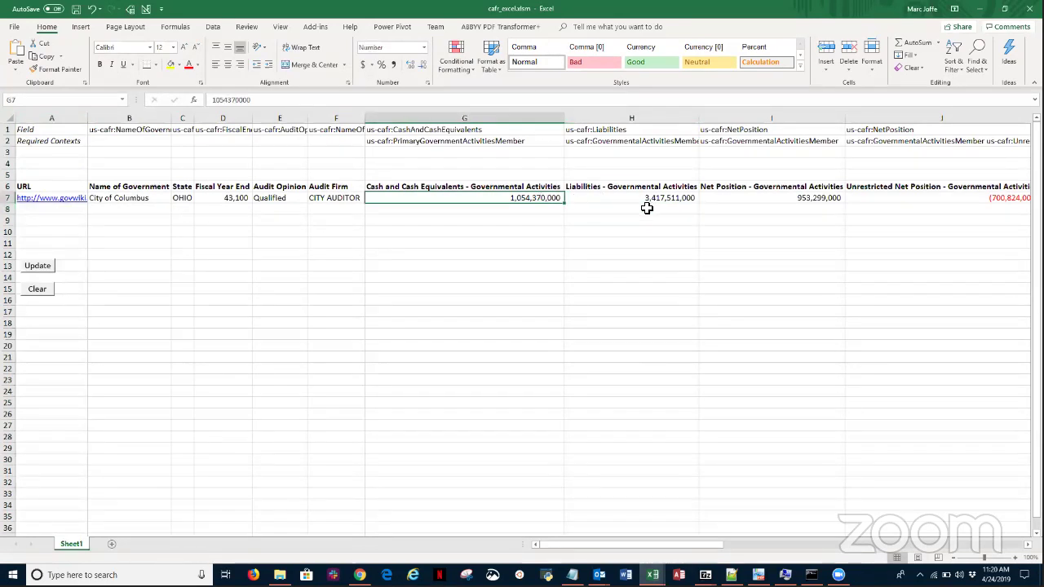
left_click(641, 198)
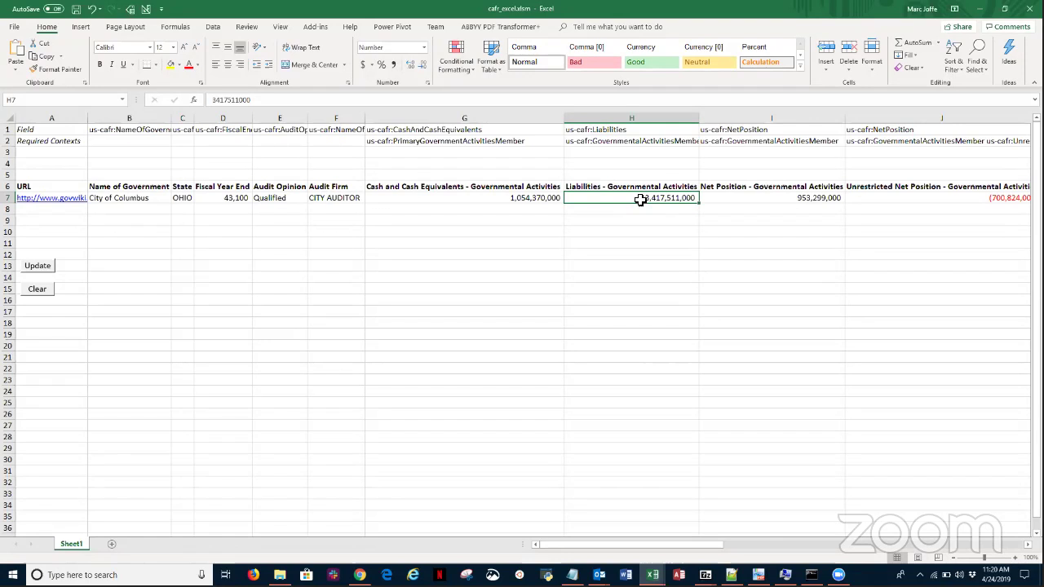
key("Right")
key("Right")
key("Right")
key("Right")
key("Right")
key("Right")
key("Right")
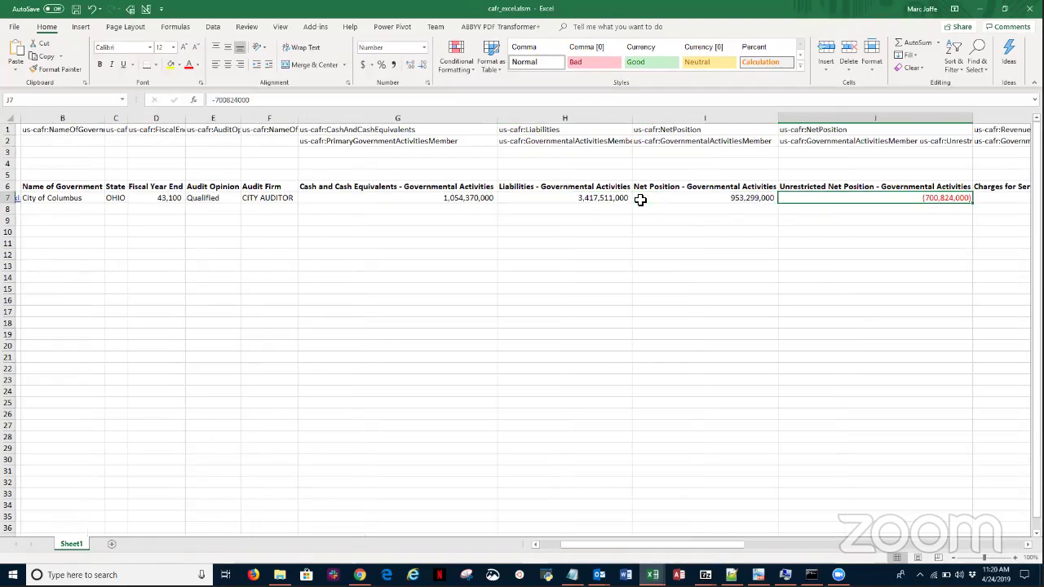
Step: Review the row 7 amounts from charges for services through the Committed General Fund Balance
key("Right")
key("Right")
key("Left")
key("Left")
key("Left")
key("Left")
key("Left")
key("Left")
key("Left")
key("Left")
key("Left")
key("Left")
key("Left")
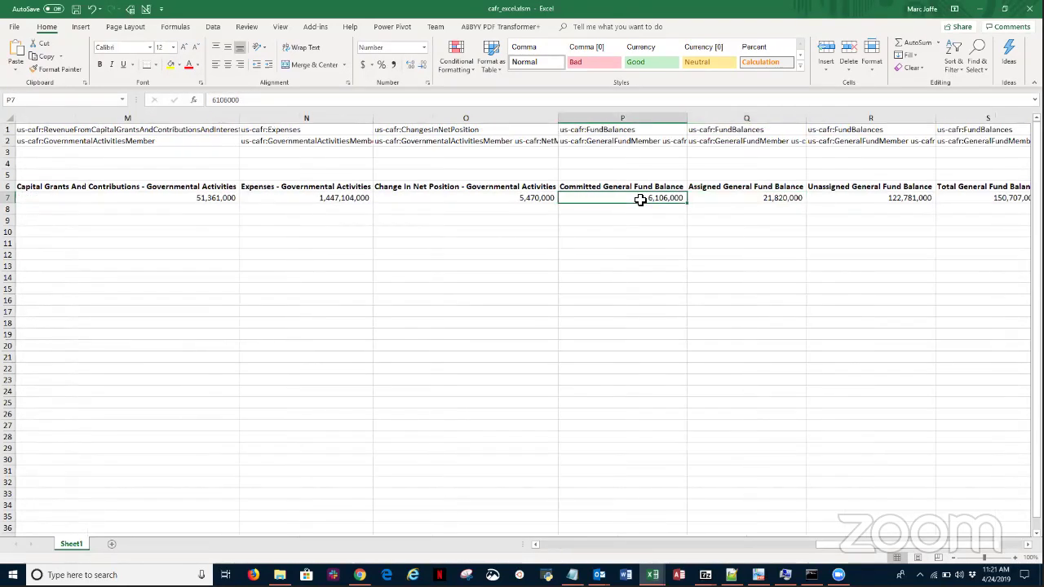
Step: Return to the start of row 7 and review the source URL and Name of Government cells
key("Left")
key("Left")
key("Left")
key("Left")
key("Left")
key("Right")
key("Right")
key("Right")
key("Right")
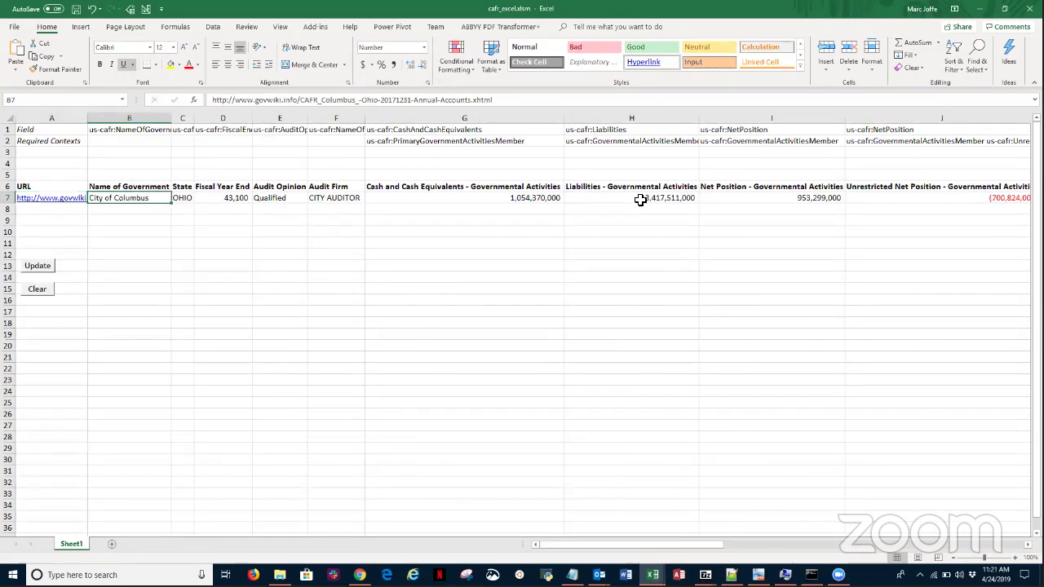